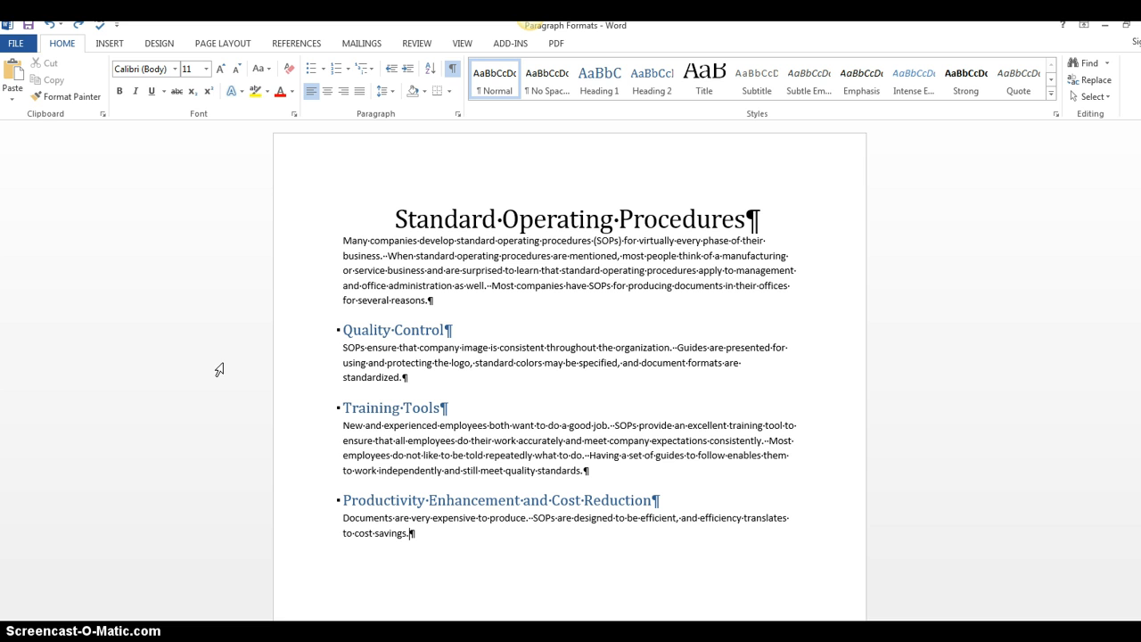
pyautogui.click(284, 358)
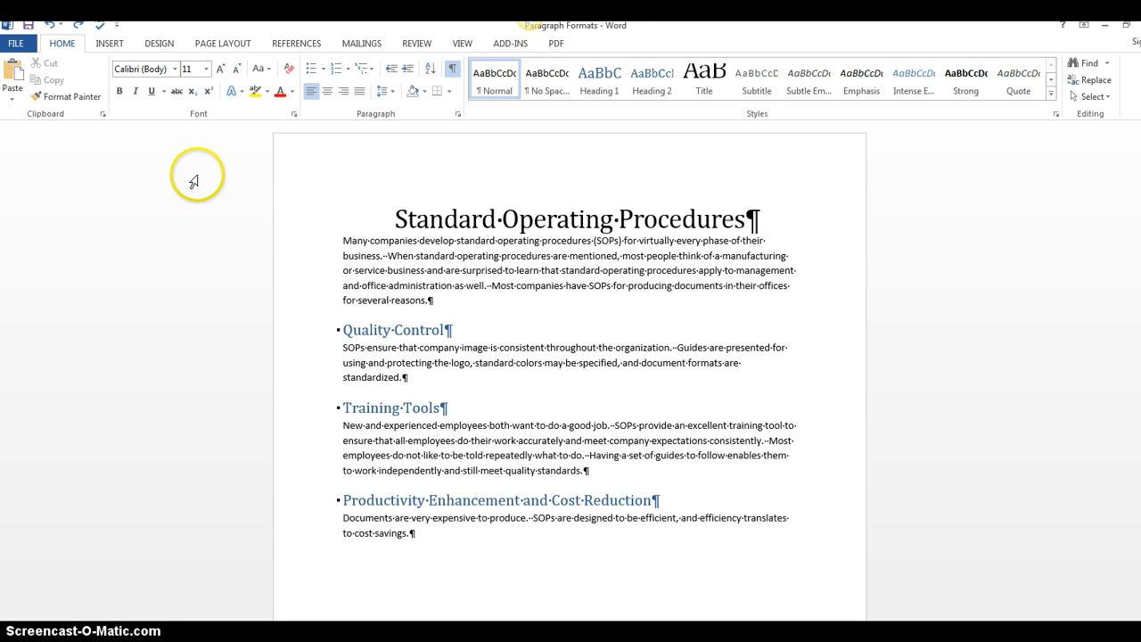
pyautogui.click(220, 45)
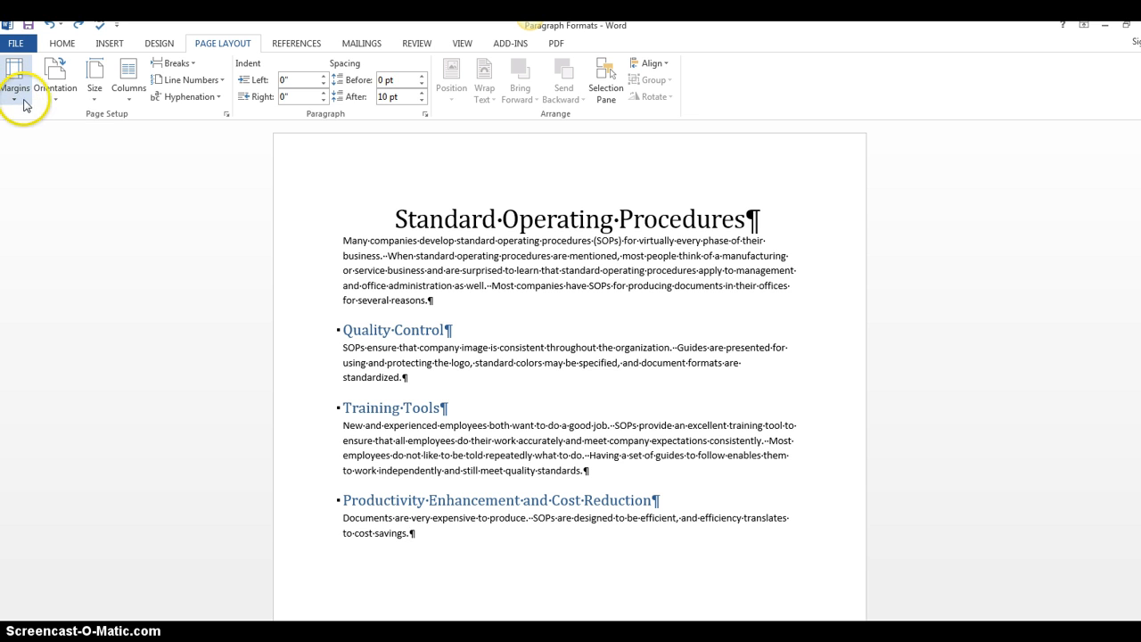
pyautogui.click(16, 102)
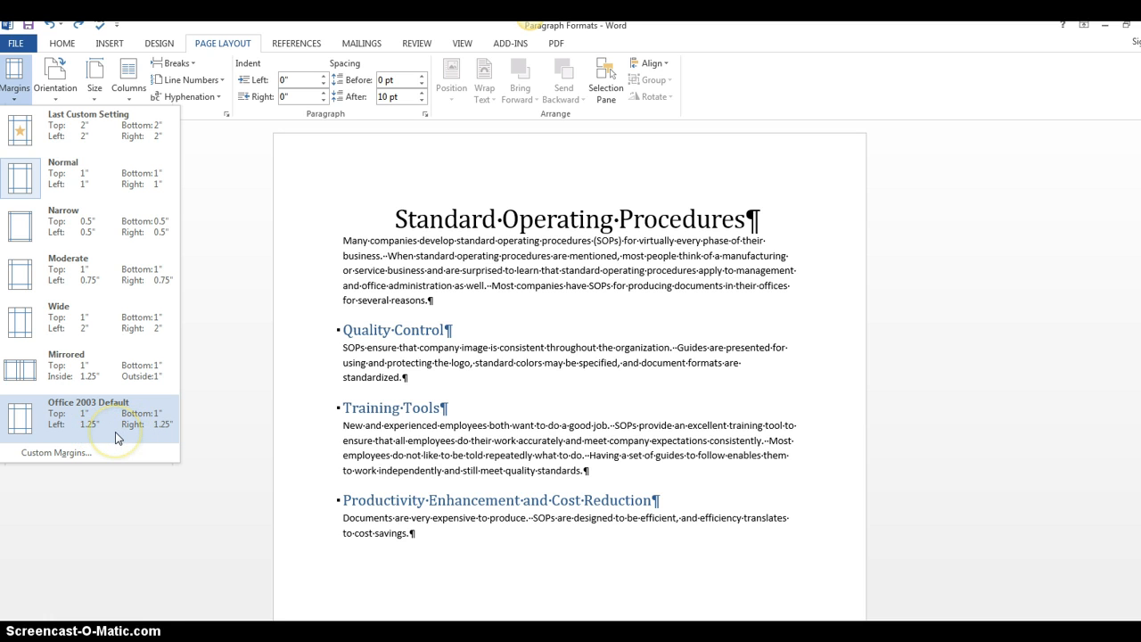
pyautogui.click(65, 454)
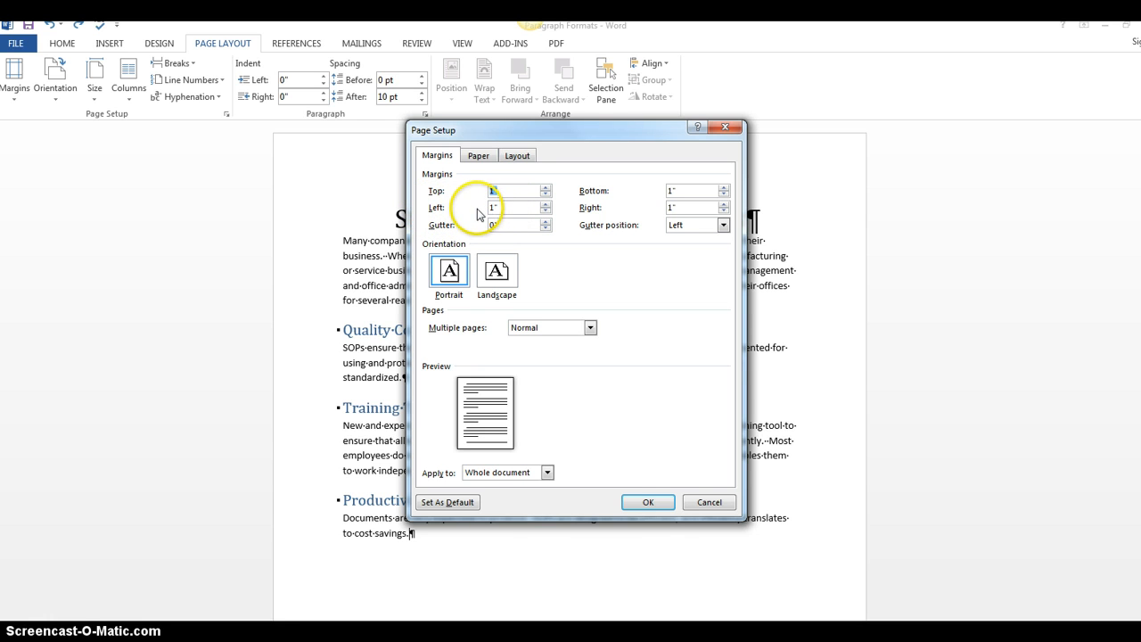
pyautogui.click(545, 204)
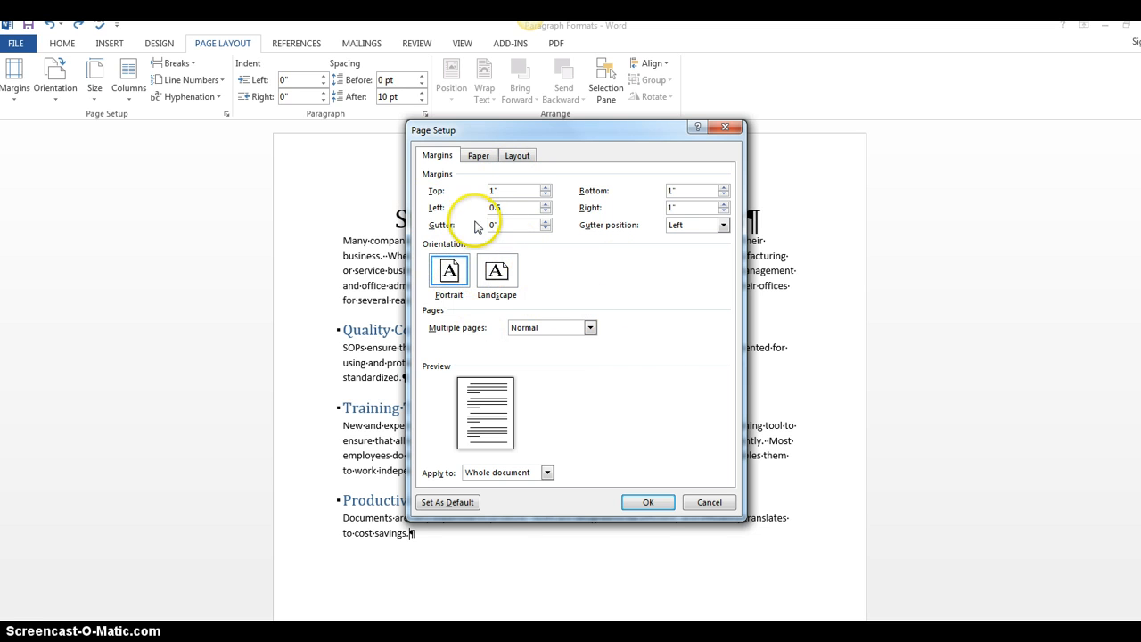
pyautogui.click(709, 503)
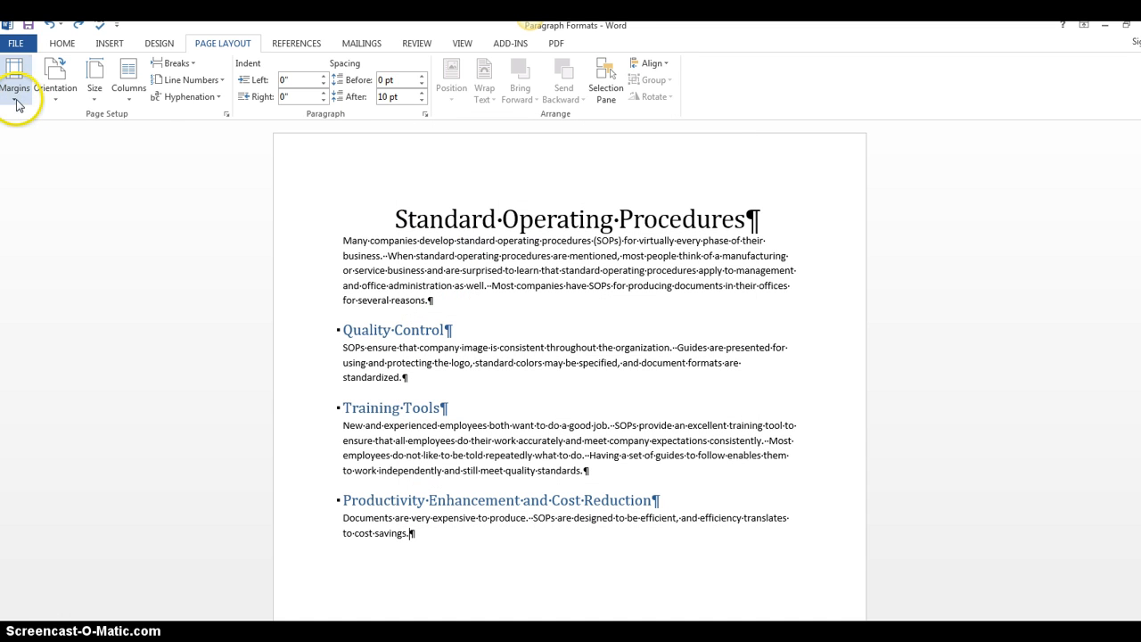
pyautogui.click(14, 93)
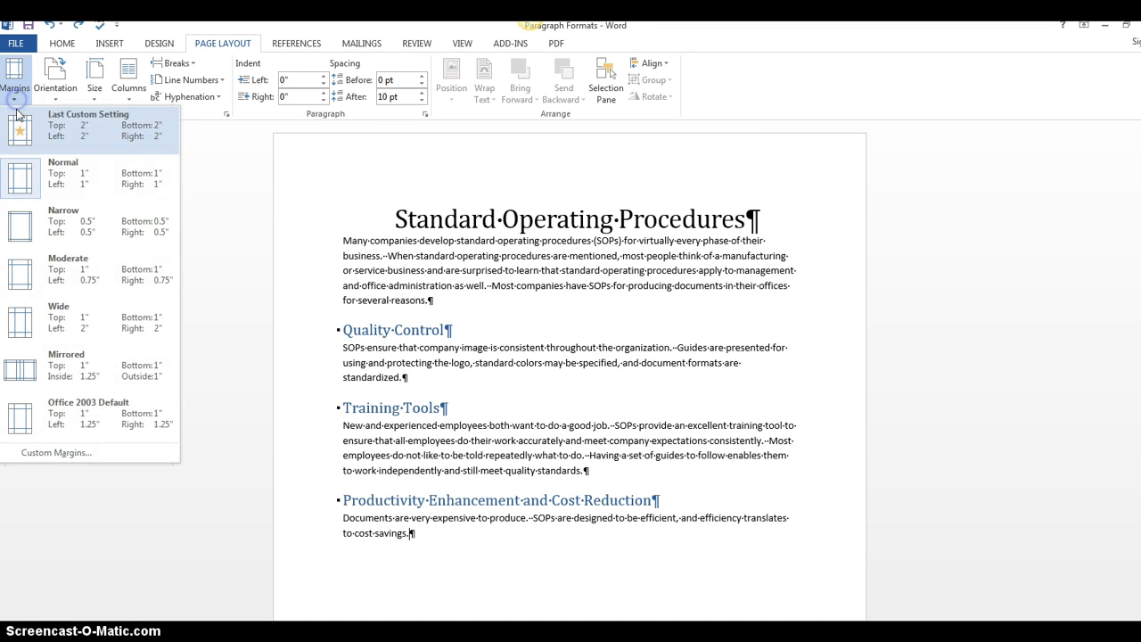
pyautogui.click(89, 185)
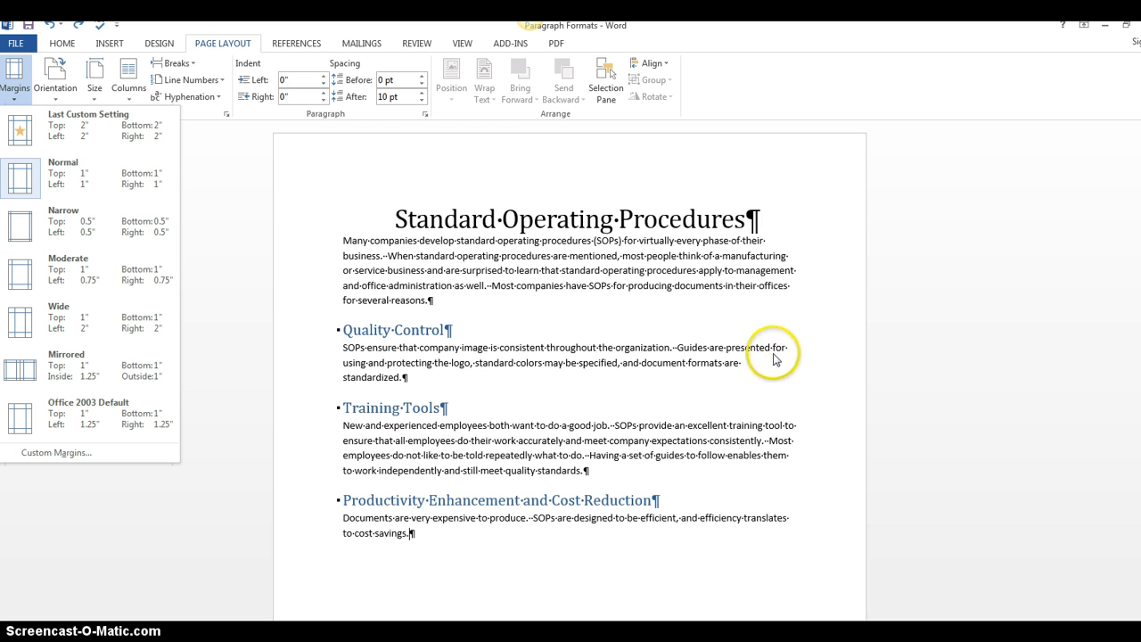
pyautogui.click(309, 281)
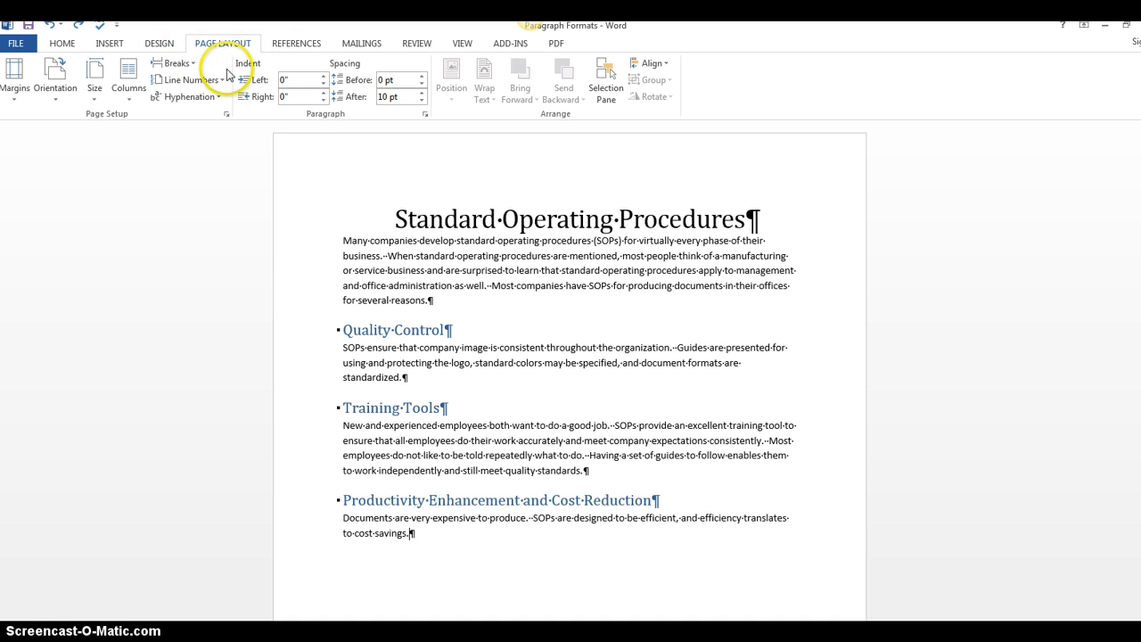
# Switch the page orientation to landscape and back to portrait.
pyautogui.click(55, 98)
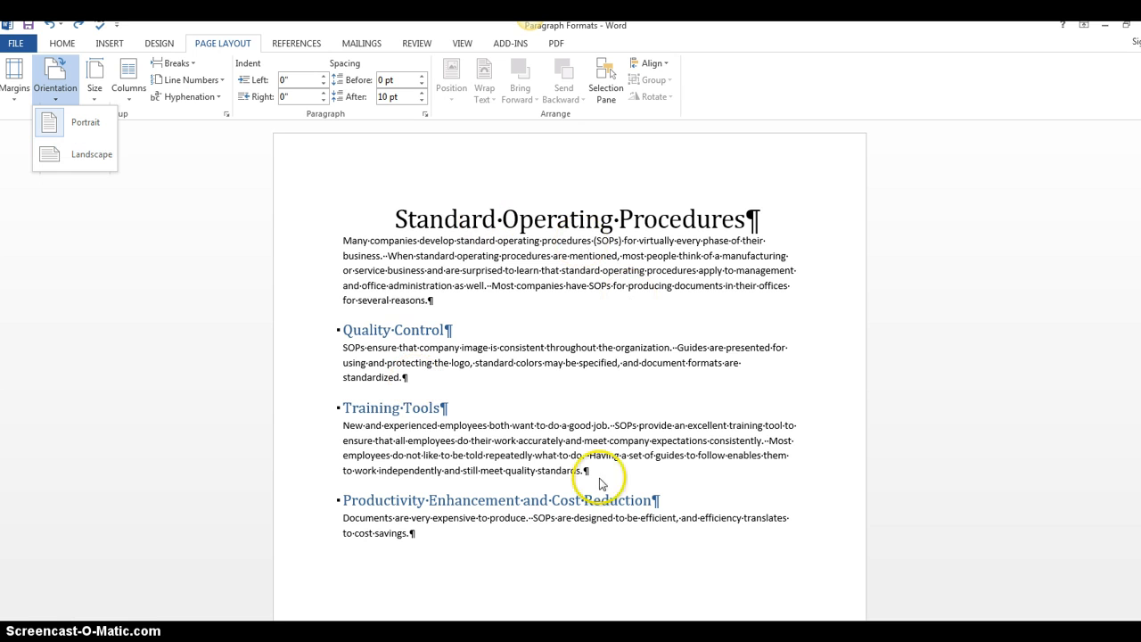
pyautogui.click(52, 153)
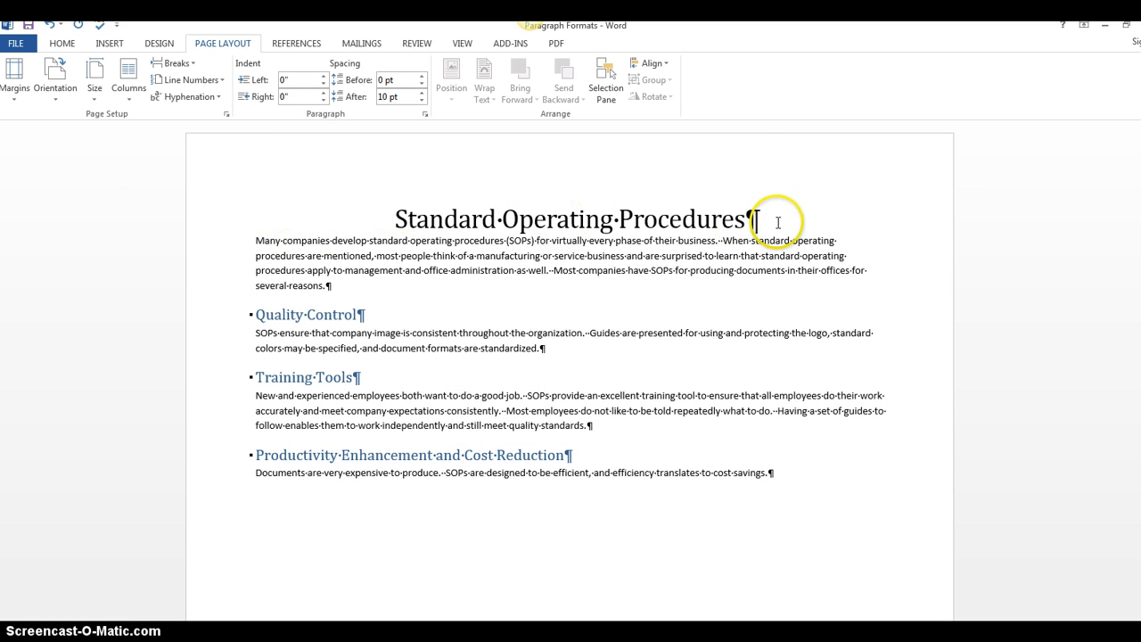
pyautogui.click(64, 104)
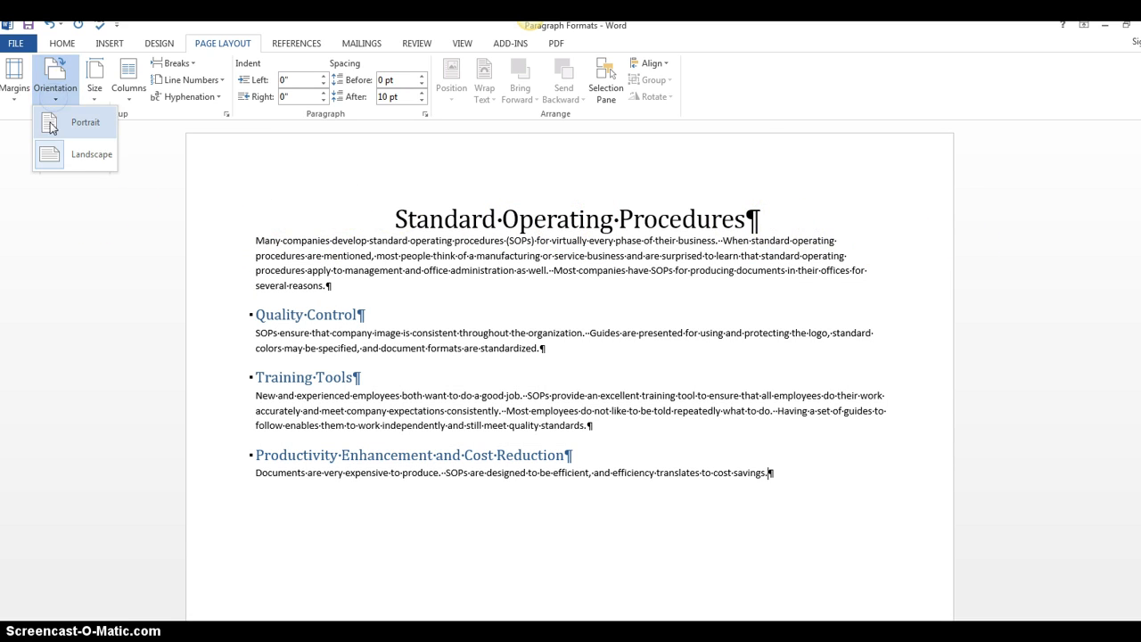
pyautogui.click(49, 120)
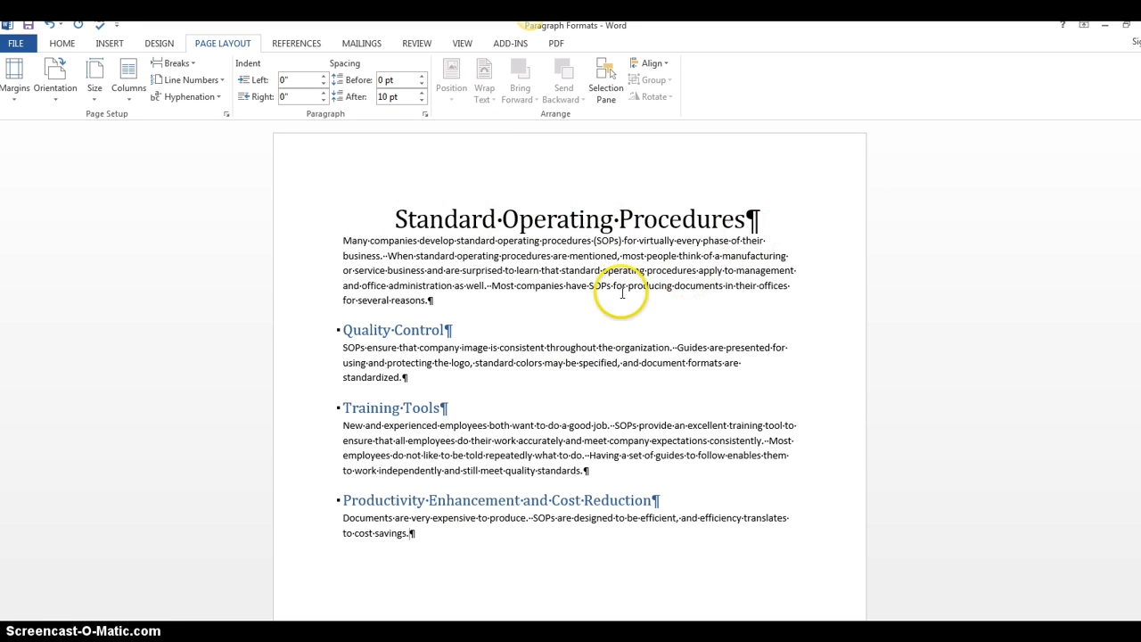
pyautogui.click(56, 85)
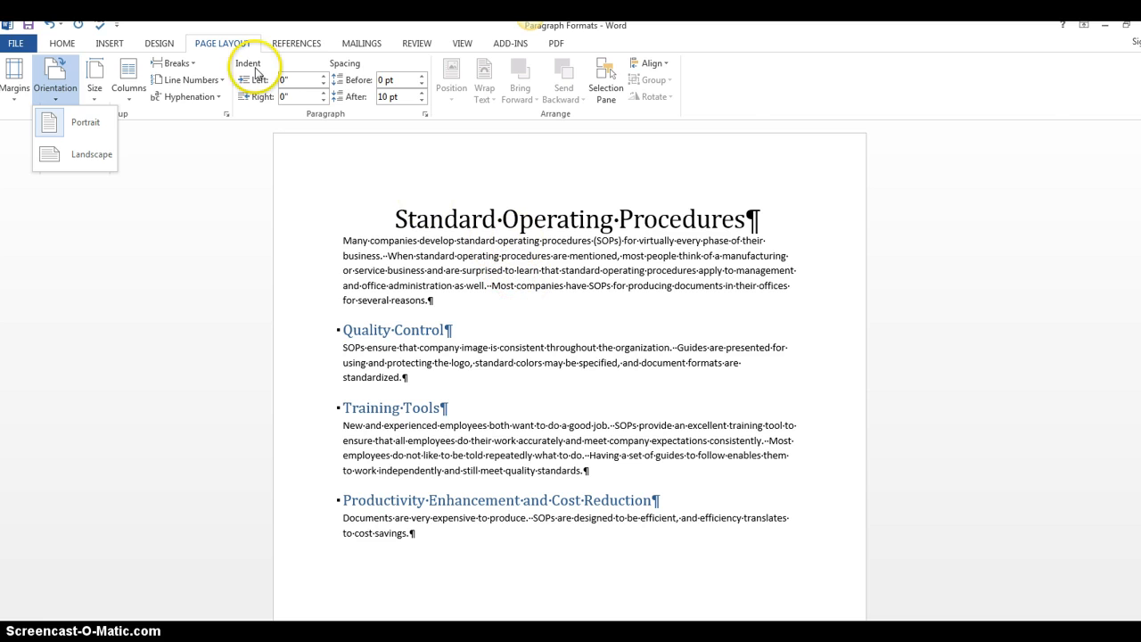
pyautogui.click(62, 45)
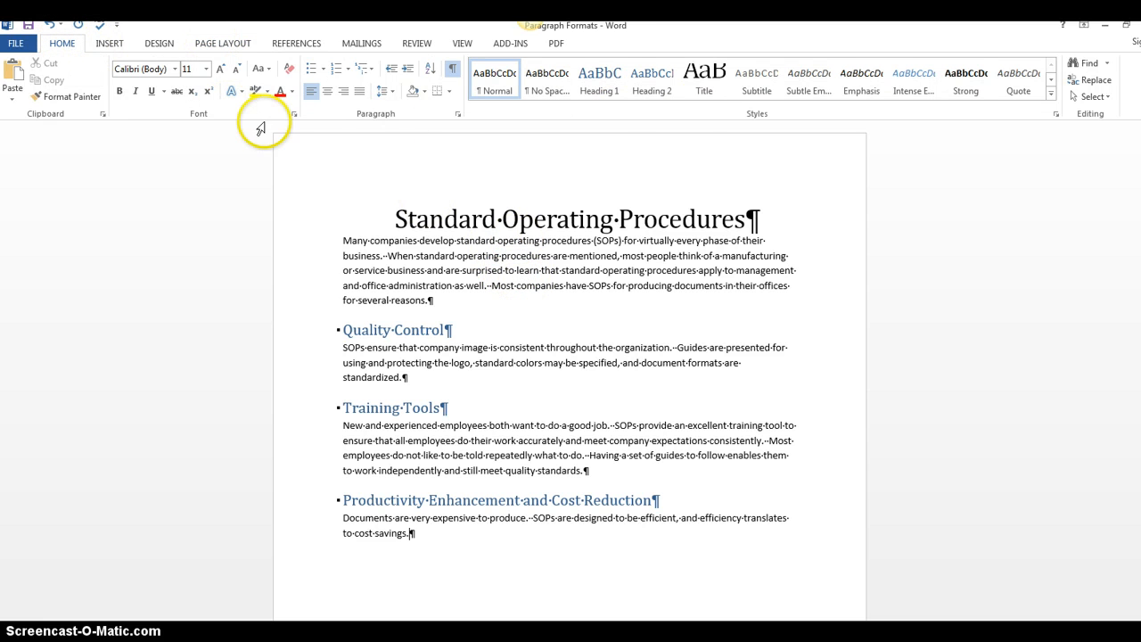
# Insert the current date at the end of the last paragraph using the "March 31, 2015" format.
pyautogui.click(108, 44)
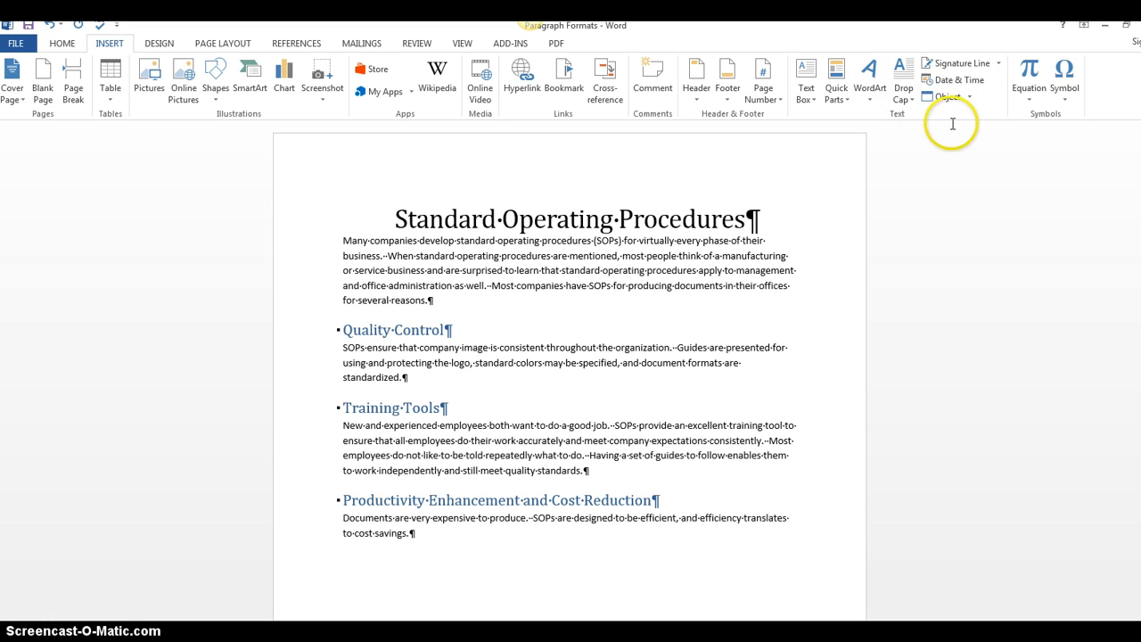
pyautogui.click(963, 80)
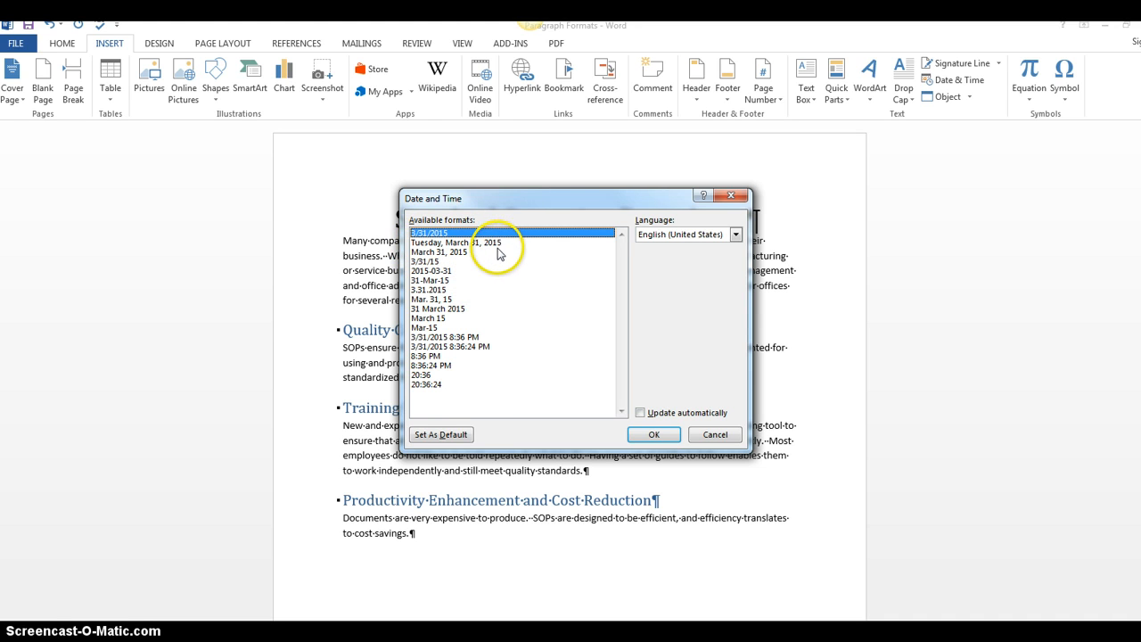
pyautogui.click(429, 253)
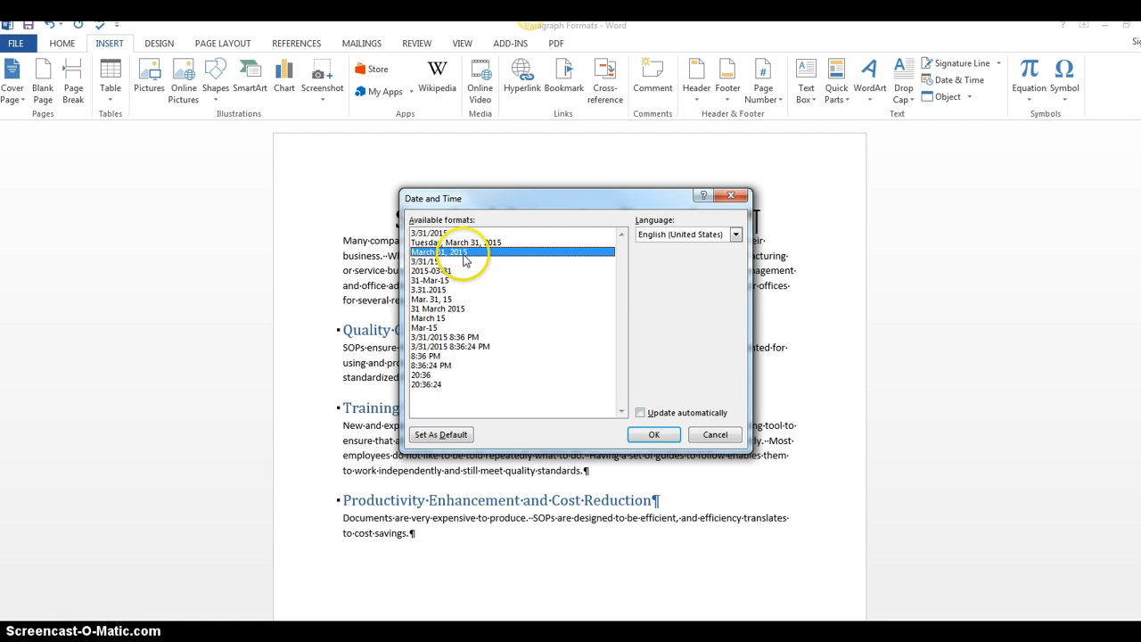
pyautogui.click(436, 254)
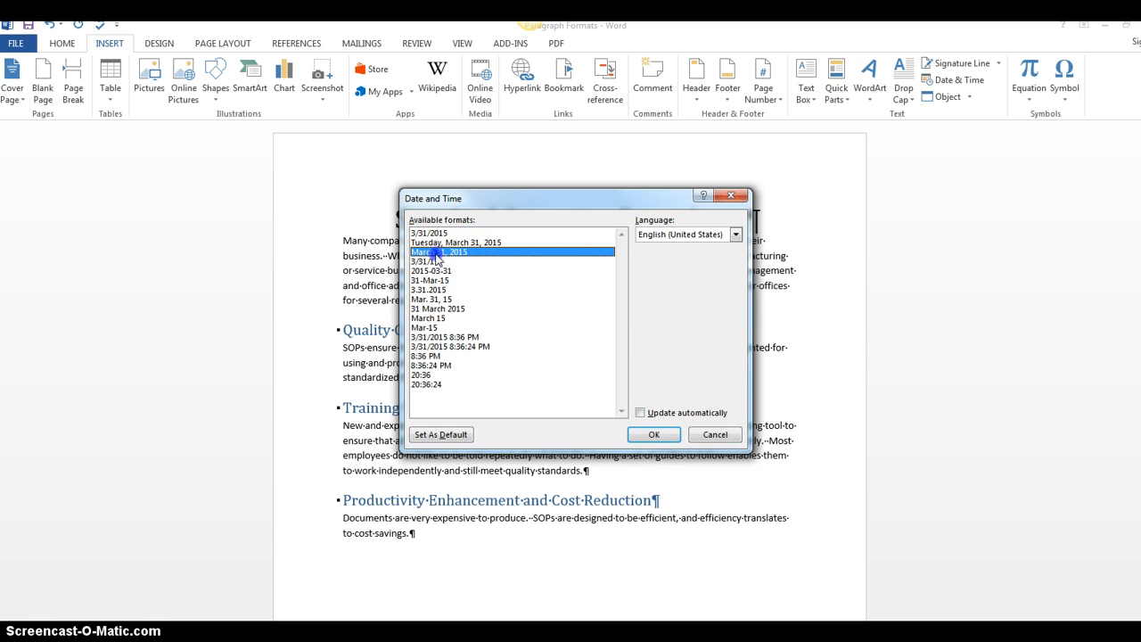
pyautogui.click(656, 435)
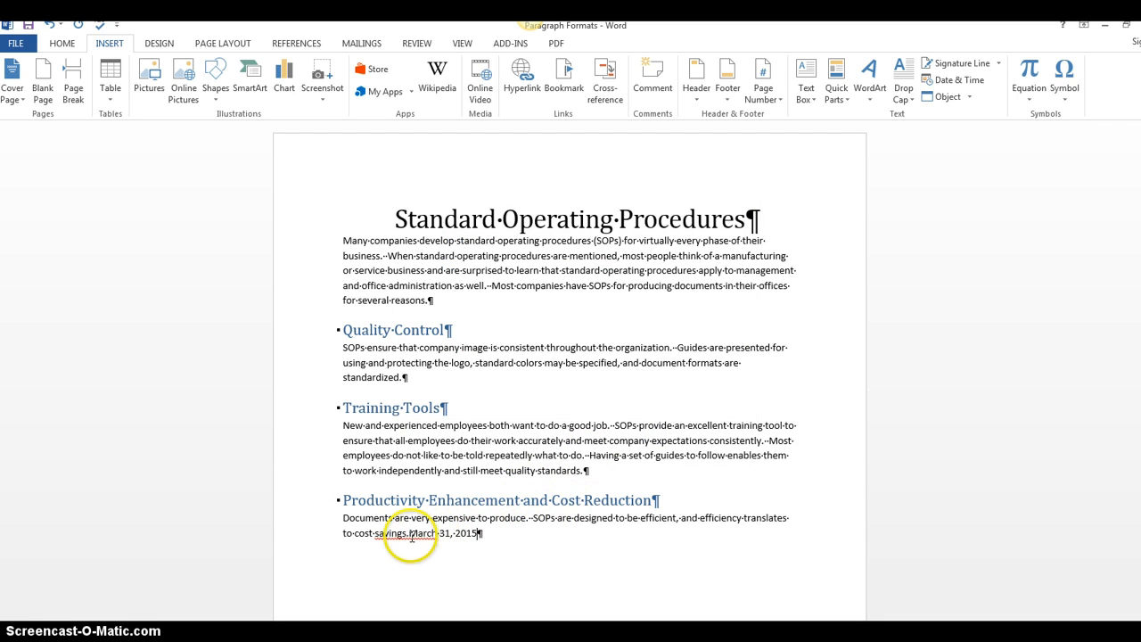
# Delete the date from the end of the last paragraph.
pyautogui.moveTo(410, 533); pyautogui.dragTo(487, 533)
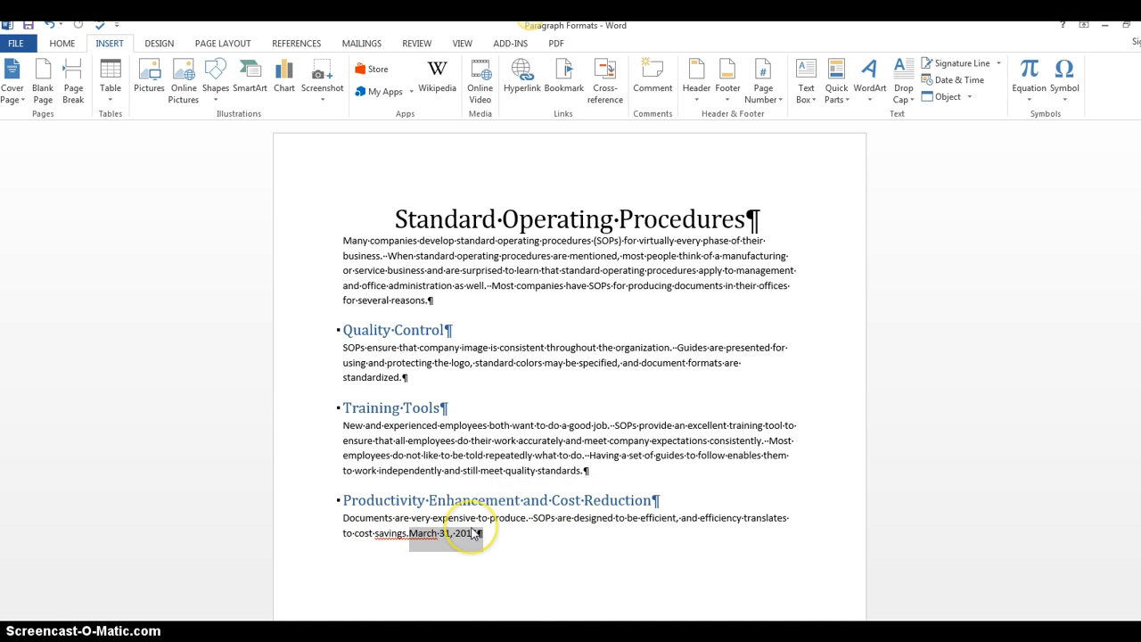
pyautogui.press('Delete')
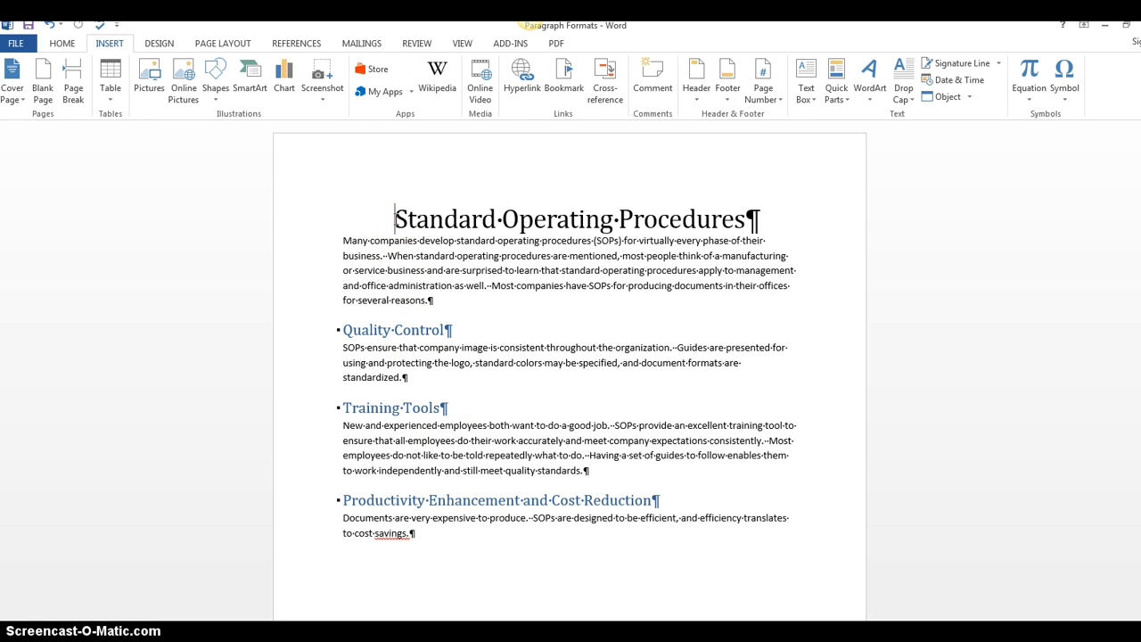
# Add a blank line above the title "Standard Operating Procedures" and left-align it.
pyautogui.press('Return')
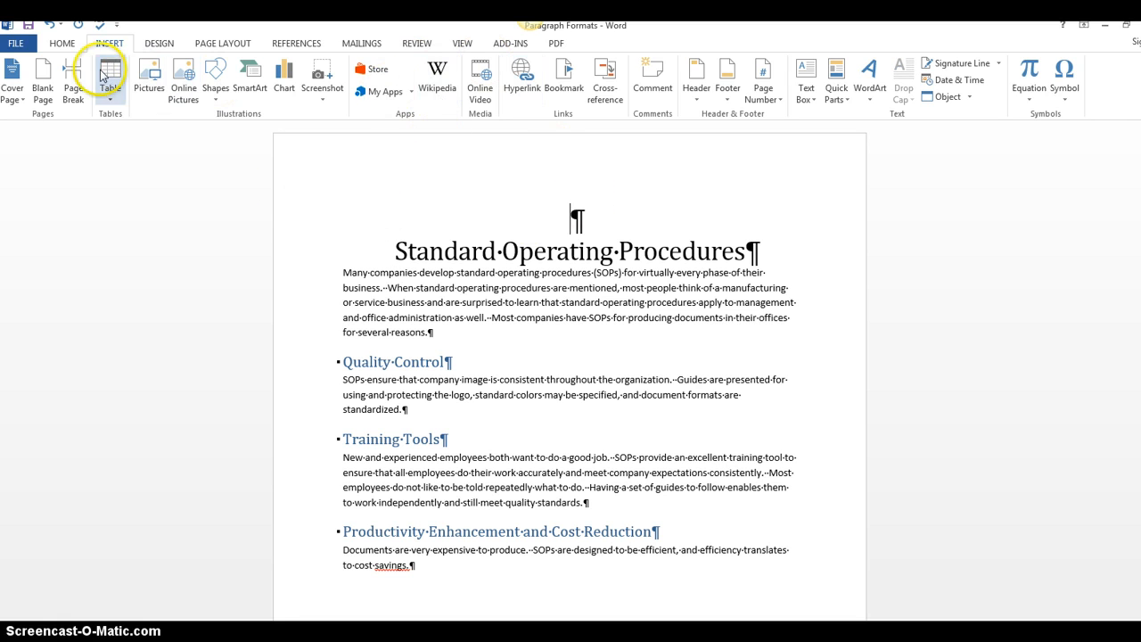
pyautogui.click(61, 42)
pyautogui.click(600, 222)
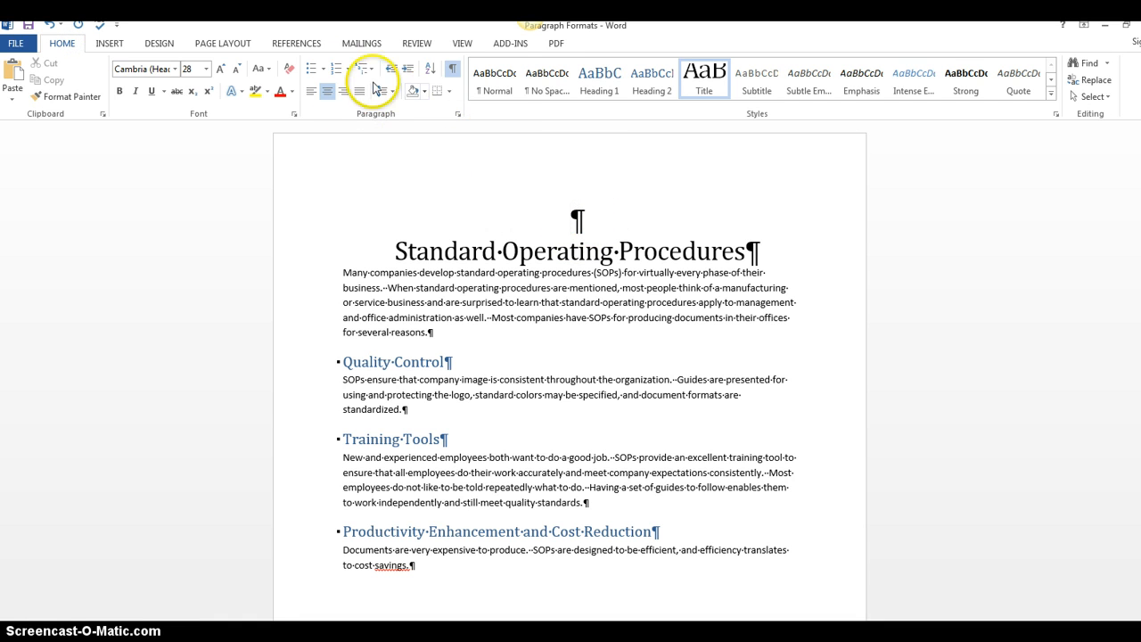
pyautogui.click(308, 93)
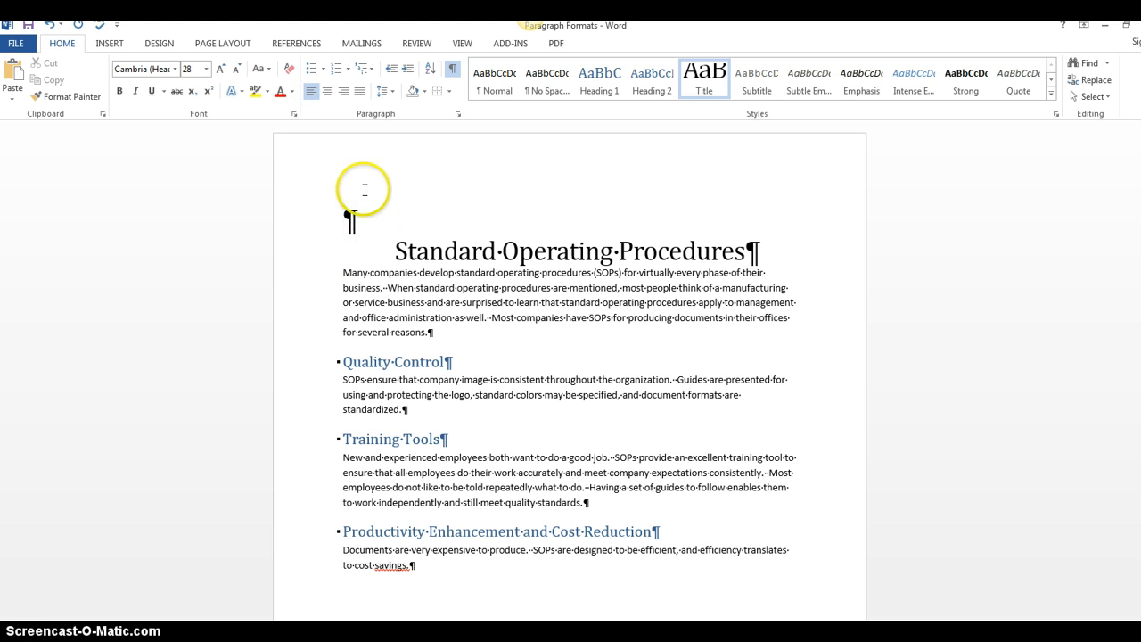
# Insert the current date on the blank line above the title using the "March 31, 2015" format.
pyautogui.click(108, 45)
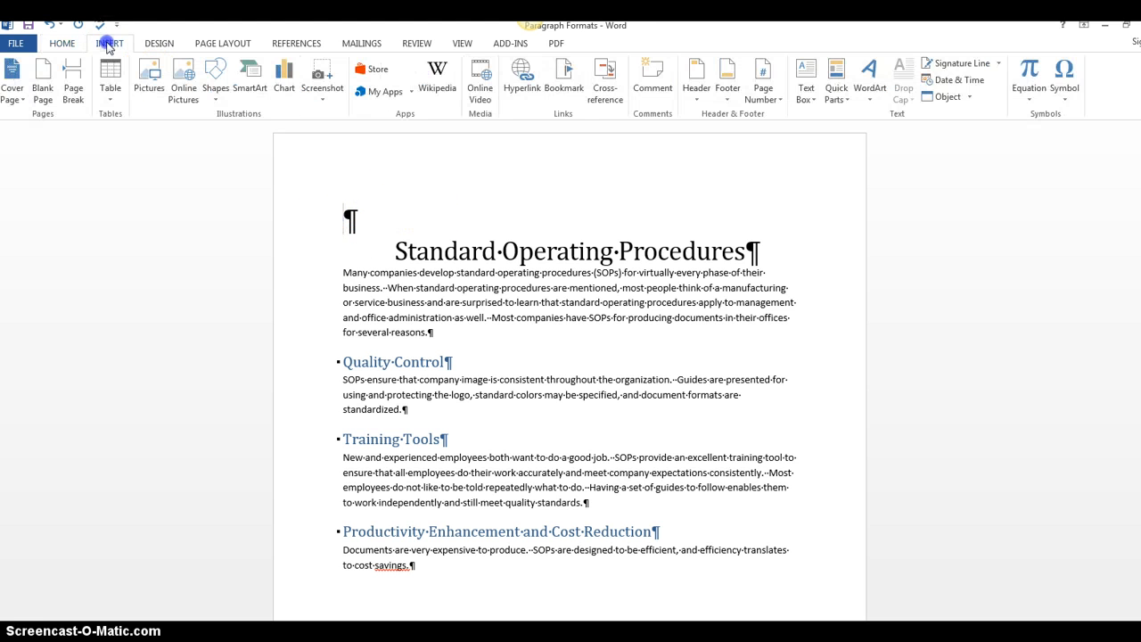
pyautogui.click(950, 80)
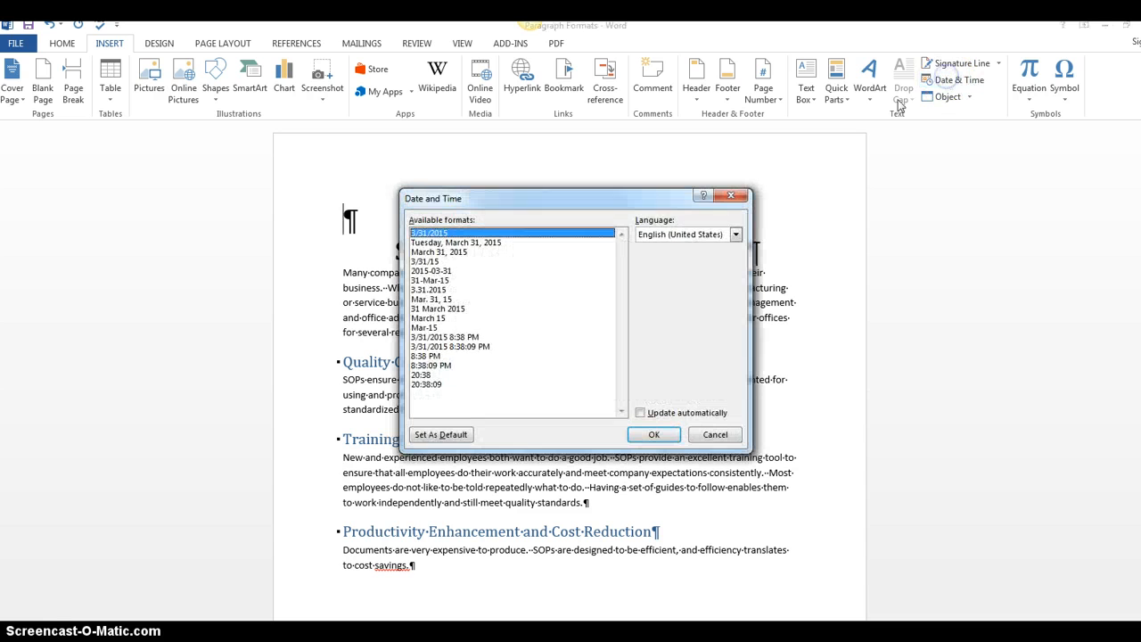
pyautogui.click(438, 252)
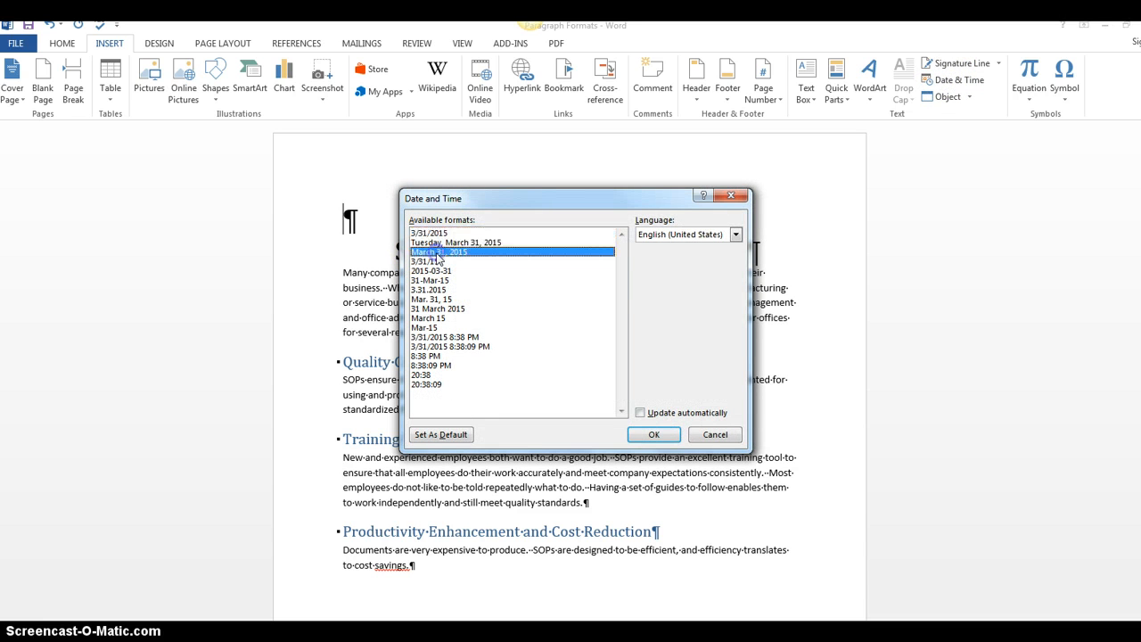
pyautogui.click(656, 434)
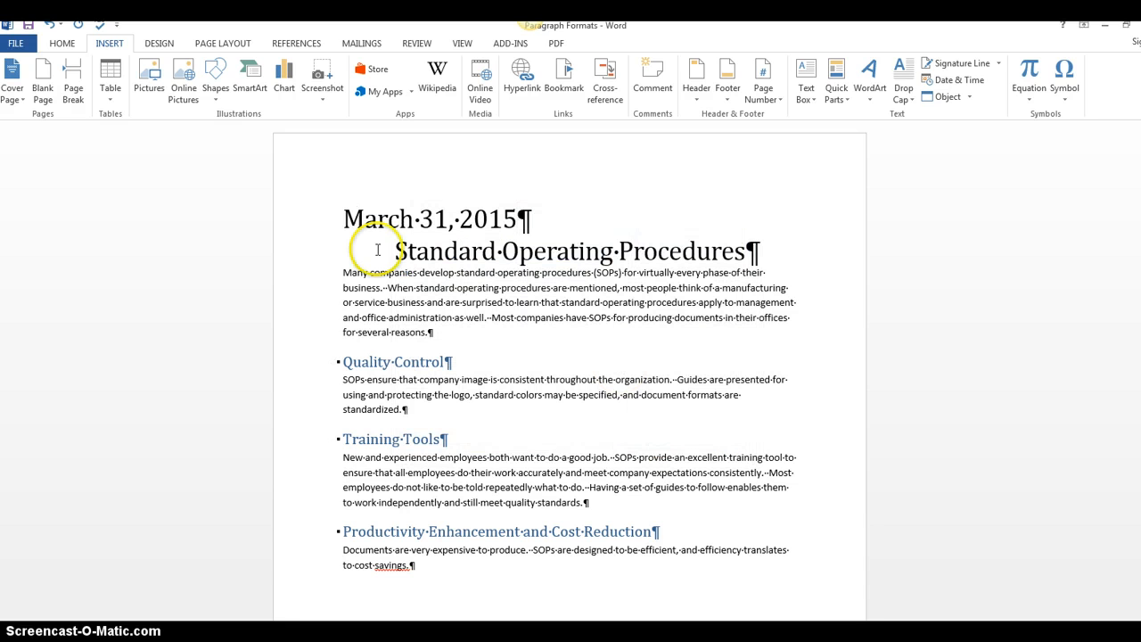
pyautogui.moveTo(341, 218); pyautogui.dragTo(548, 217)
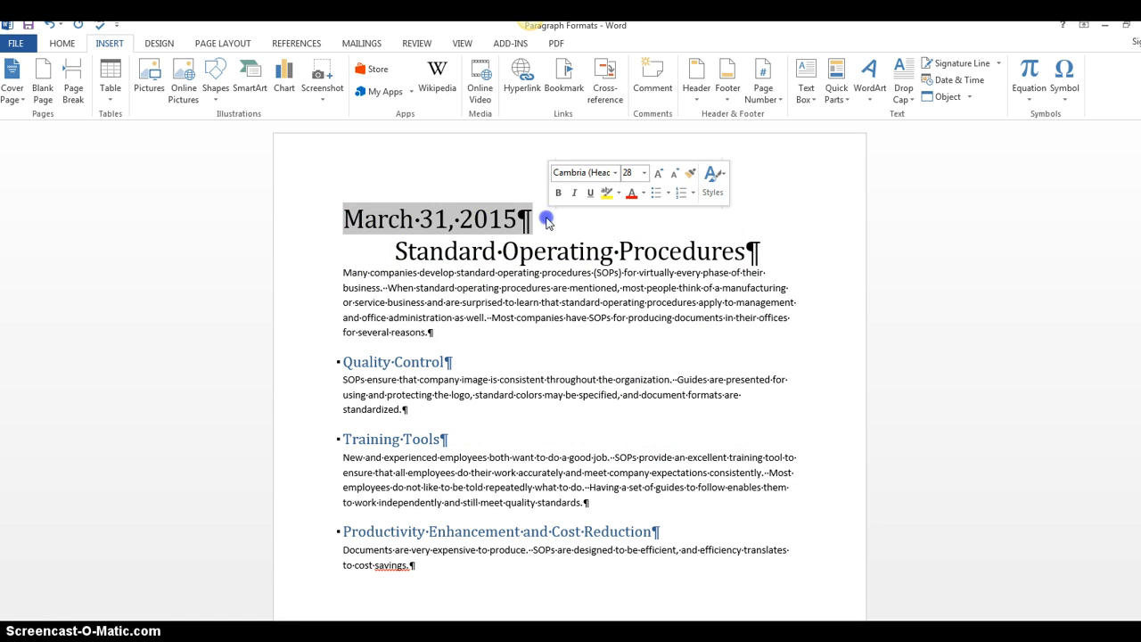
pyautogui.click(356, 212)
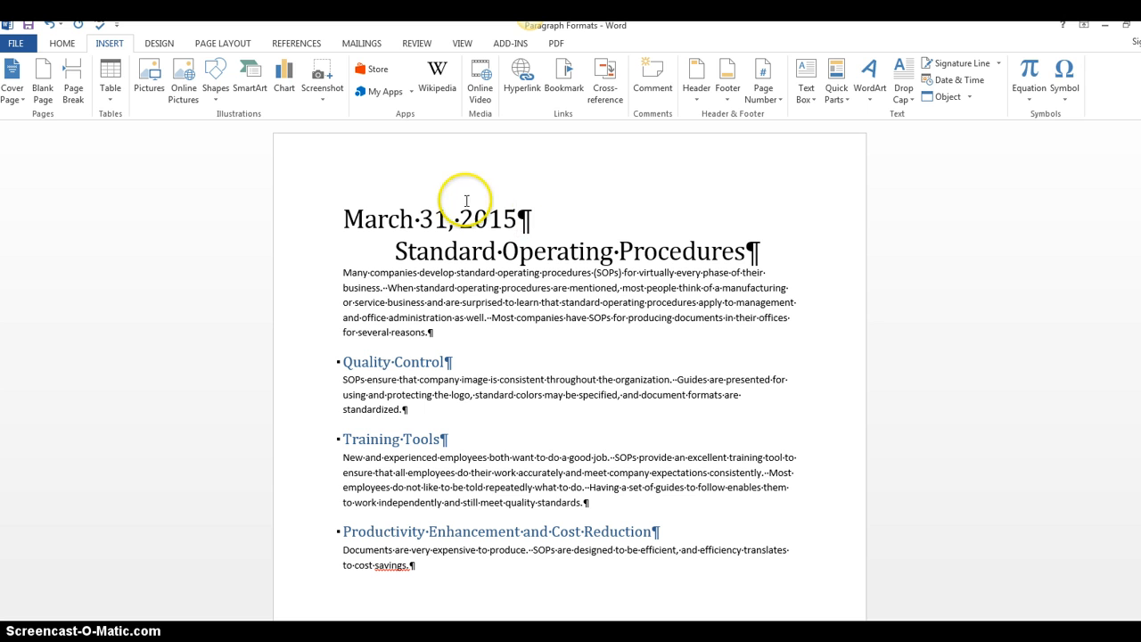
pyautogui.click(62, 44)
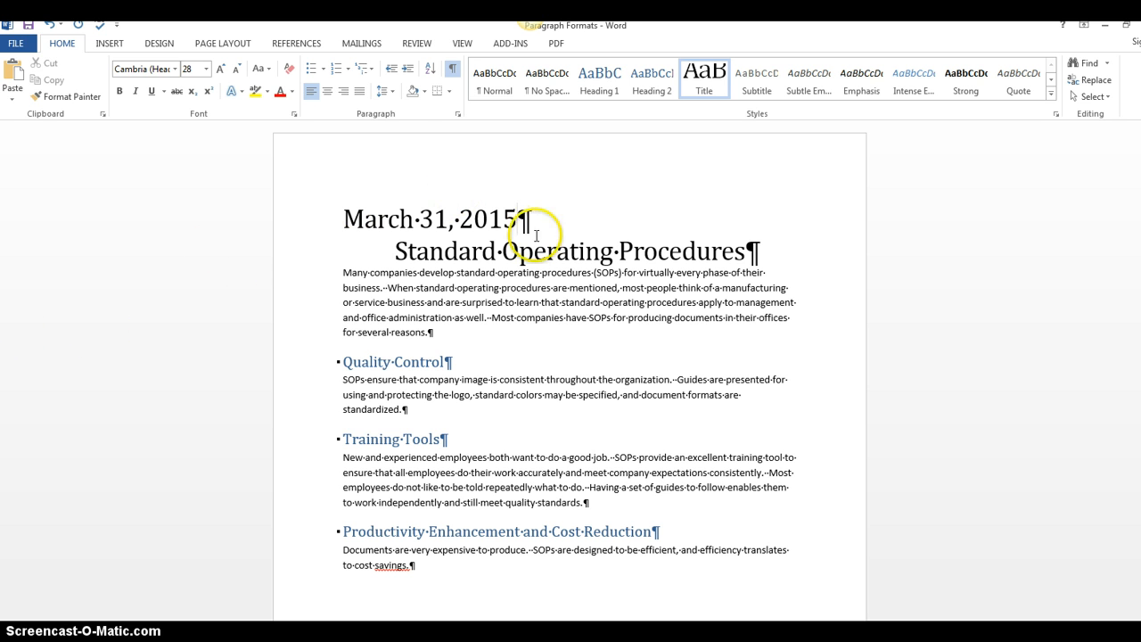
# Display the ruler around the document.
pyautogui.click(462, 43)
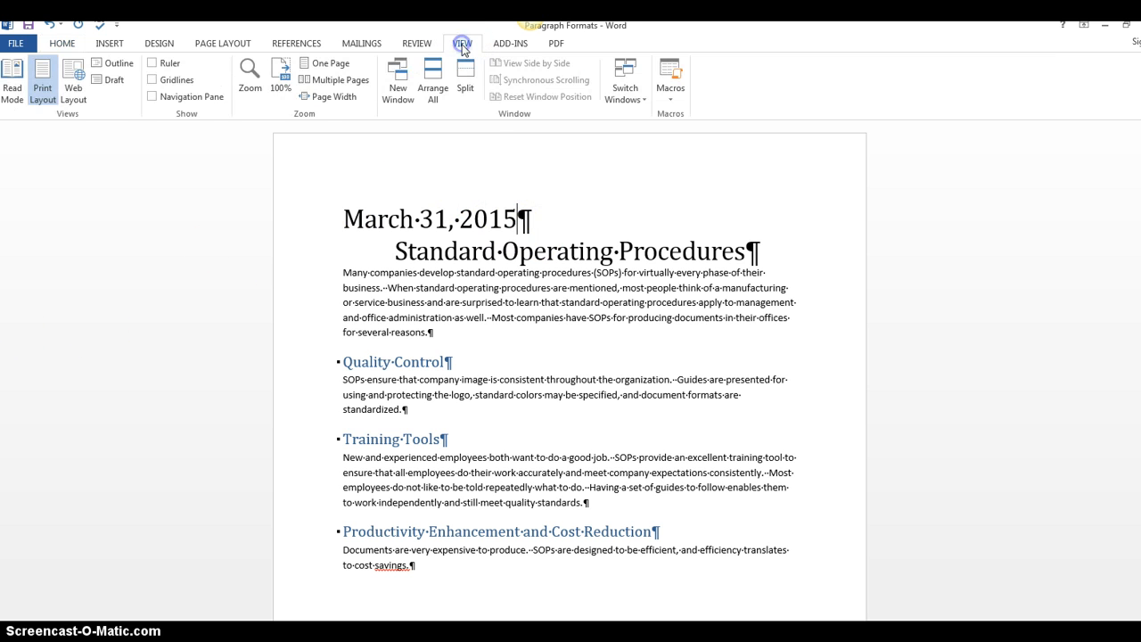
pyautogui.click(152, 66)
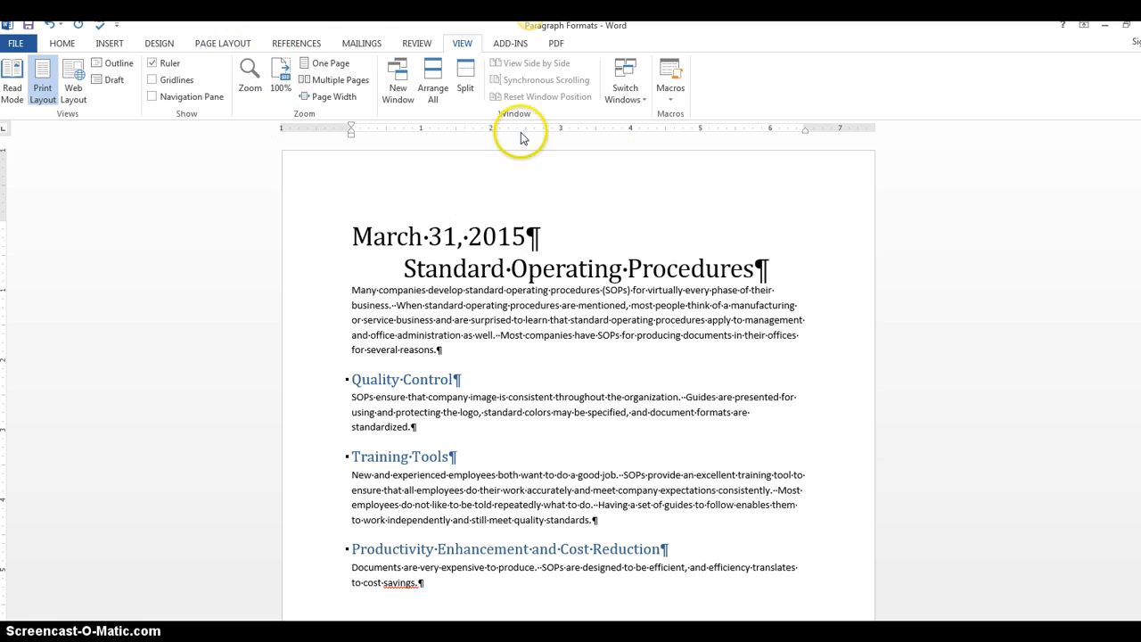
pyautogui.click(109, 43)
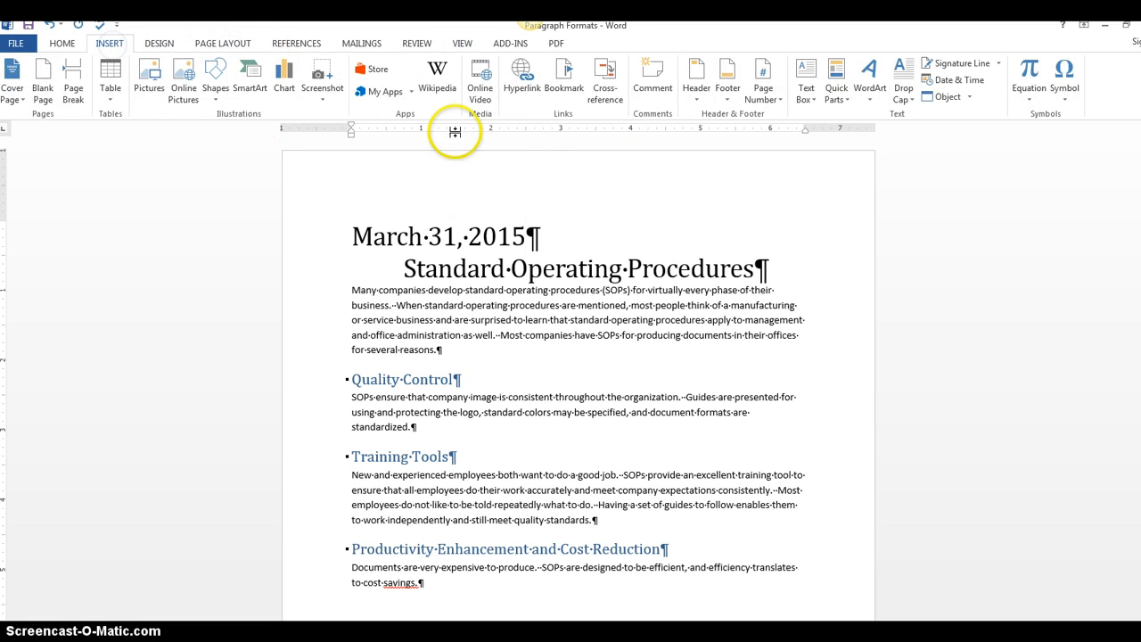
pyautogui.click(167, 43)
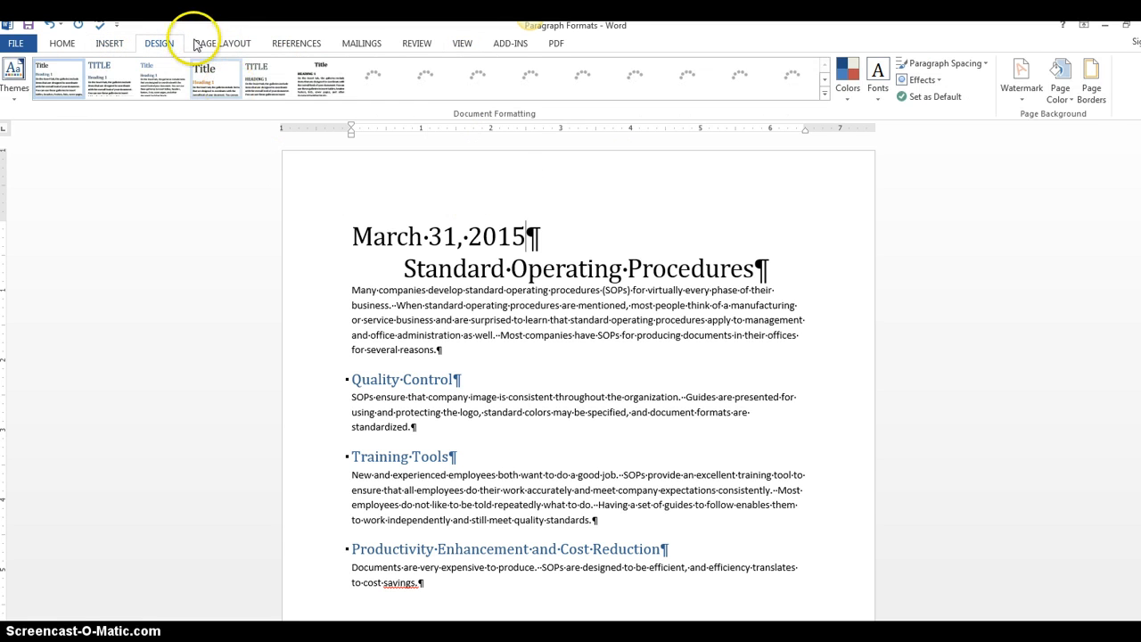
pyautogui.click(221, 43)
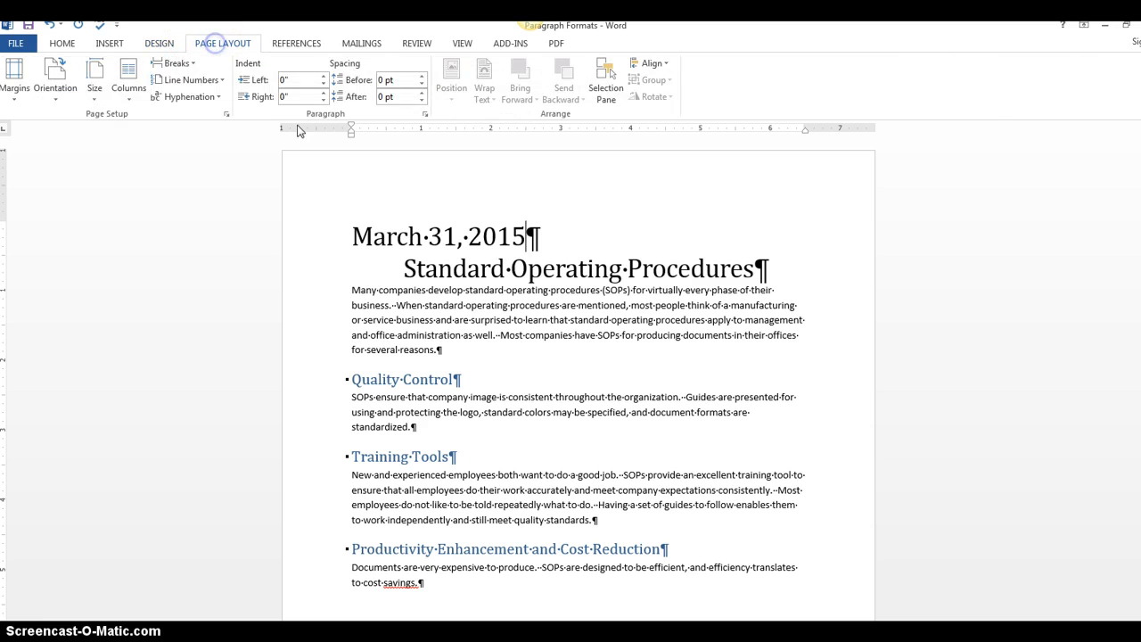
pyautogui.click(290, 45)
pyautogui.click(359, 42)
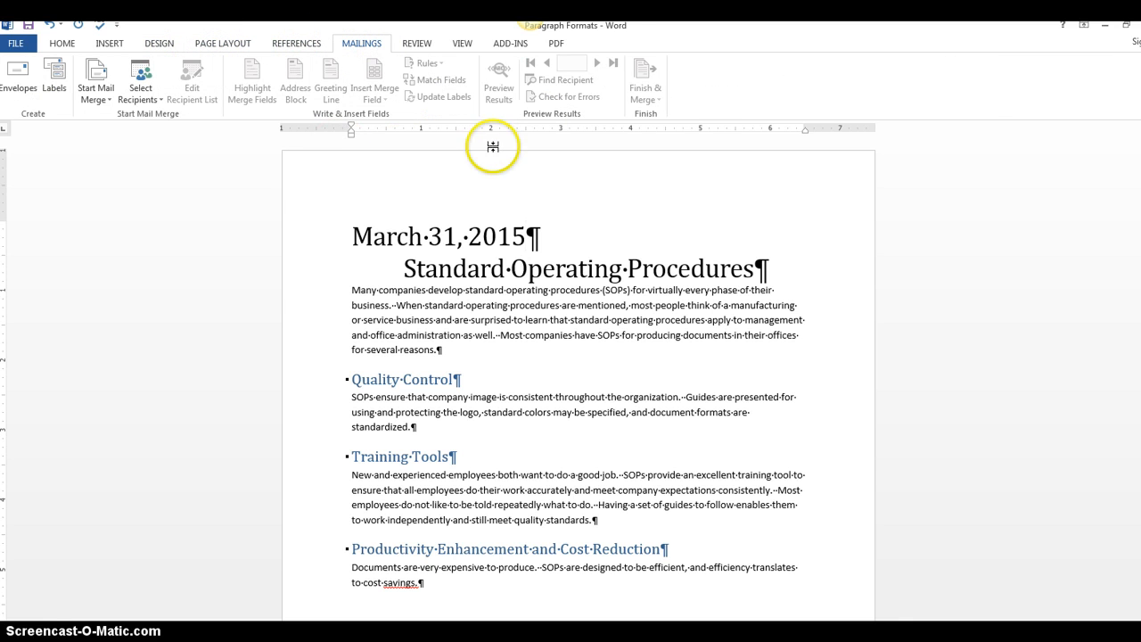
# Set a left tab stop at 3 inches for the date line and tab the date over to it.
pyautogui.click(60, 44)
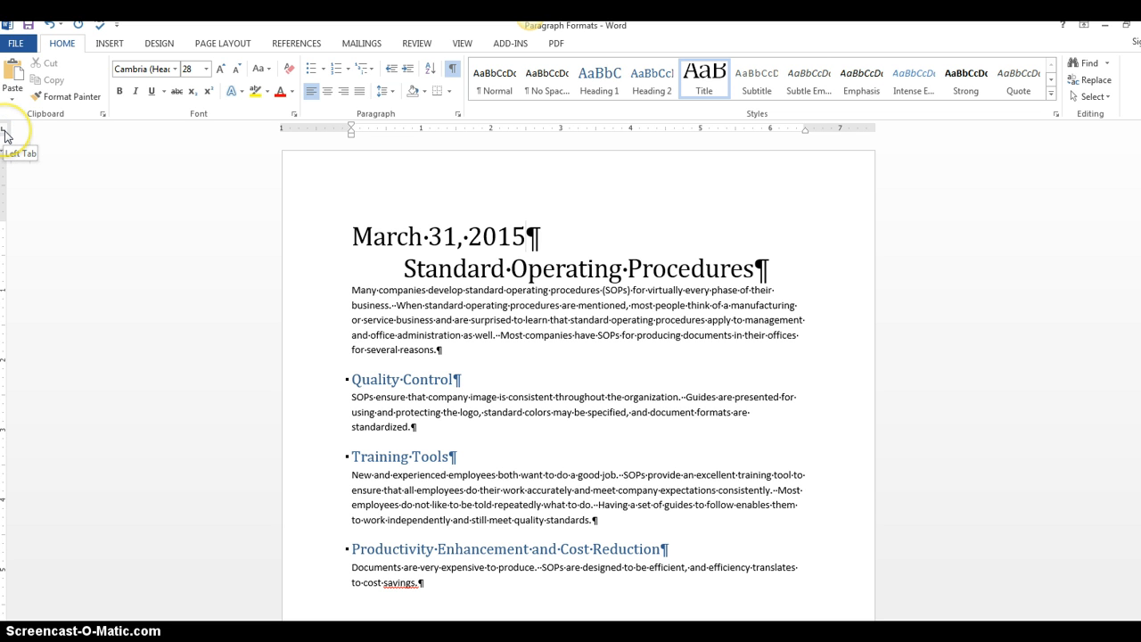
pyautogui.click(353, 236)
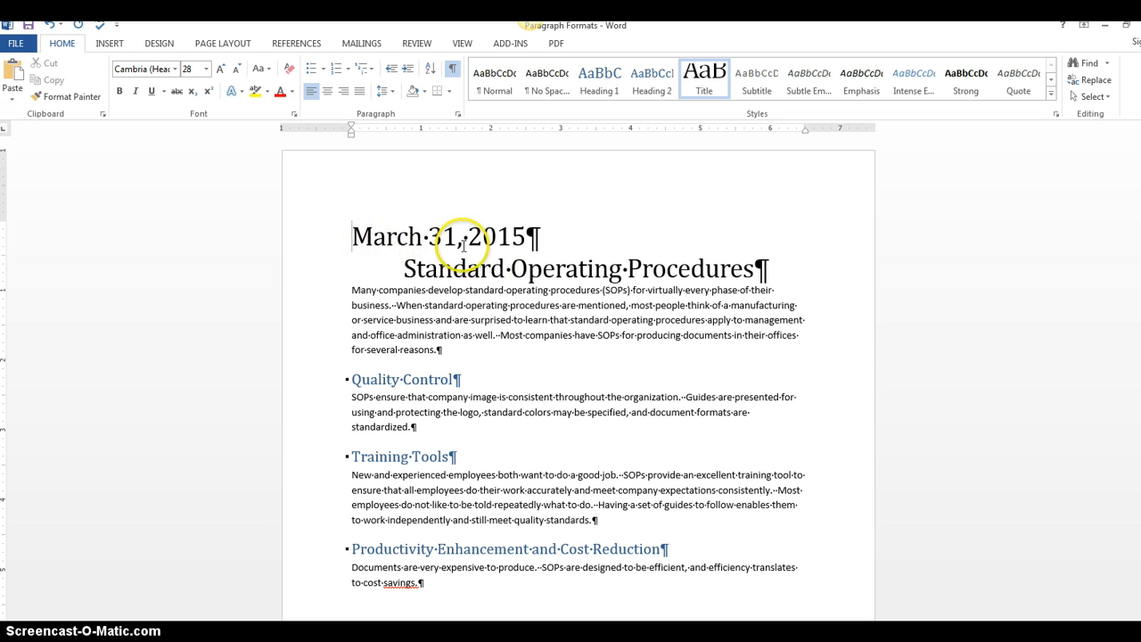
pyautogui.click(561, 132)
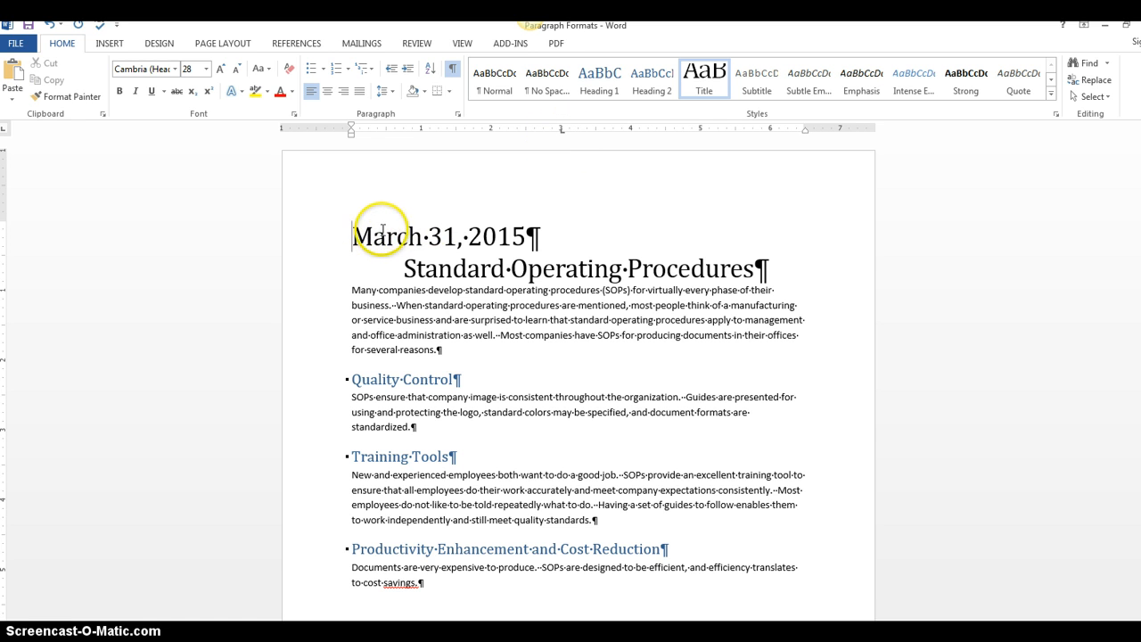
pyautogui.press('Tab')
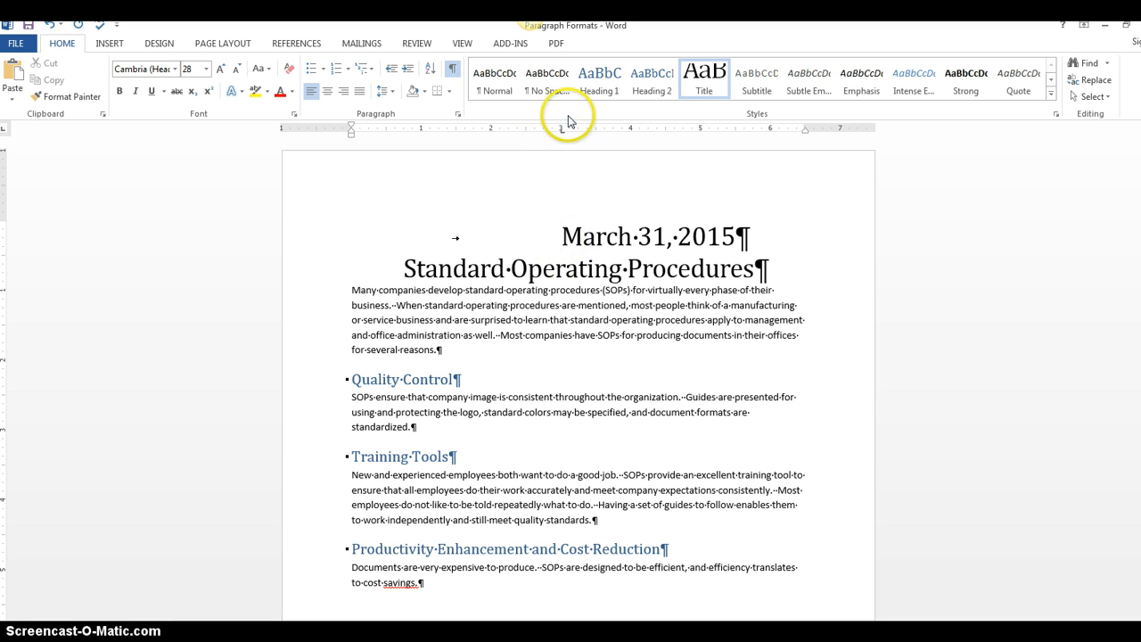
# Set a left tab stop at 2 inches for the title "Standard Operating Procedures" and insert a tab before it.
pyautogui.click(406, 270)
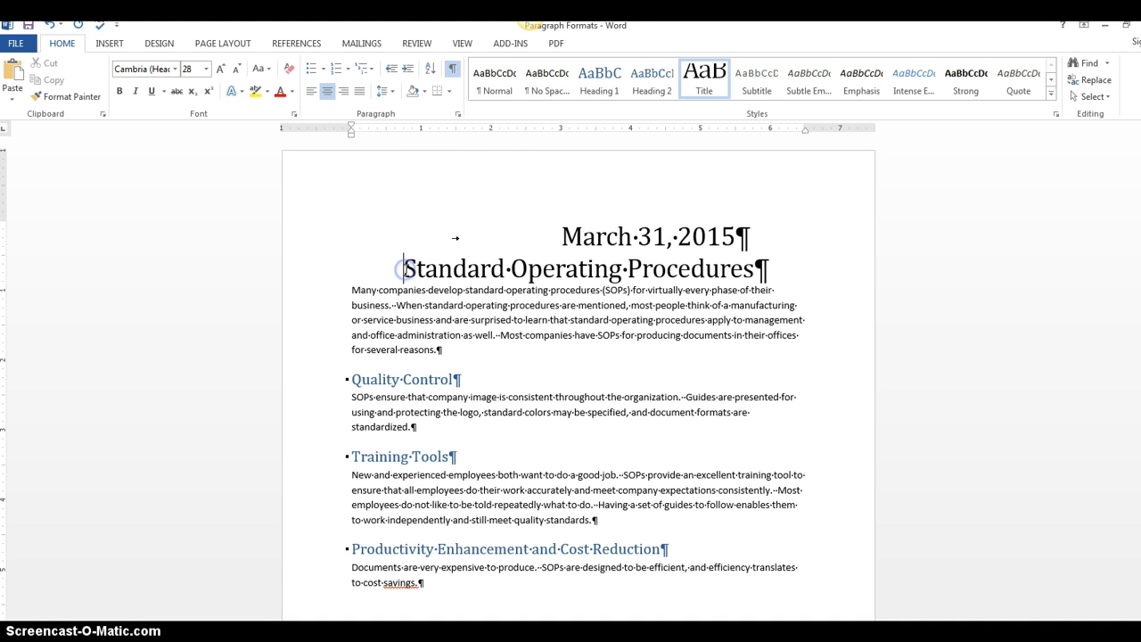
pyautogui.click(491, 130)
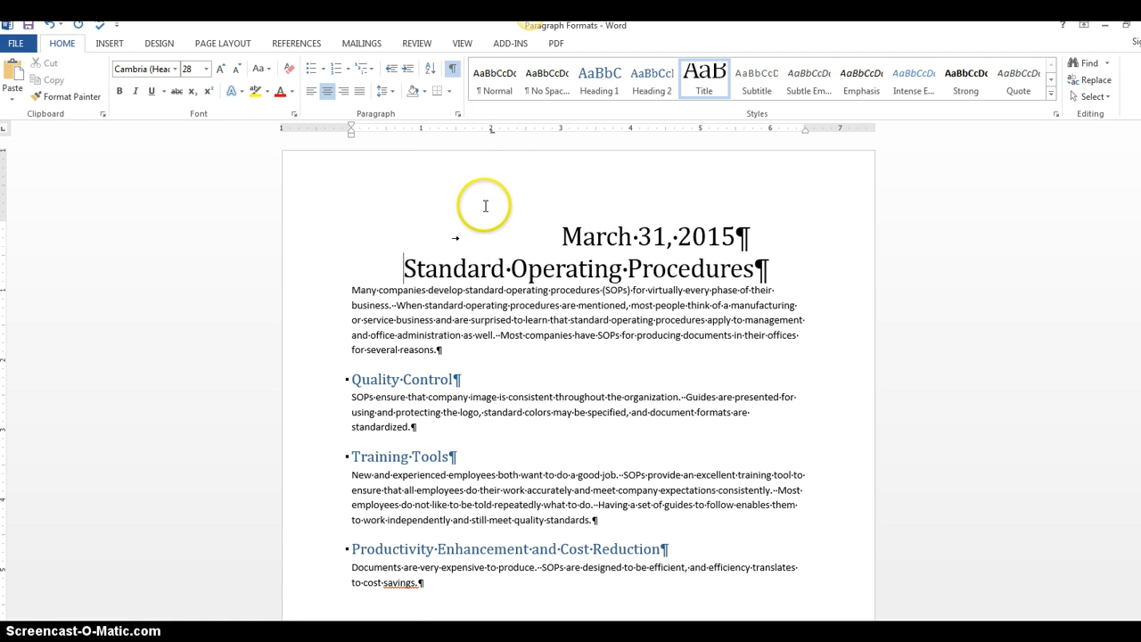
pyautogui.press('Tab')
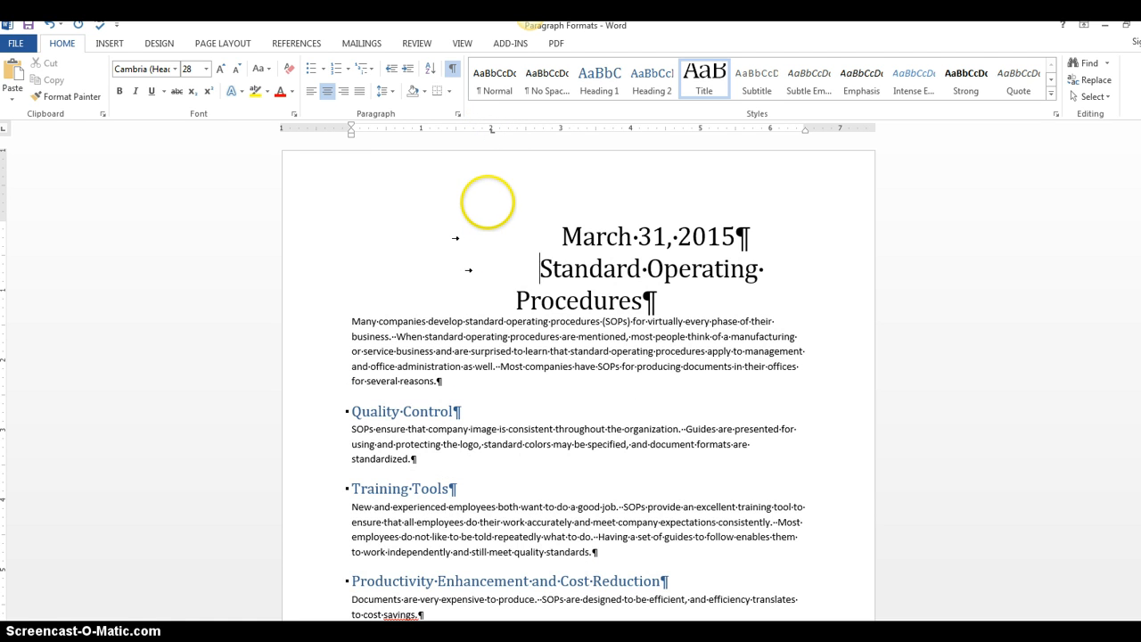
# Left-align the title and replace its leading tab so it starts at the 2-inch tab stop.
pyautogui.click(541, 266)
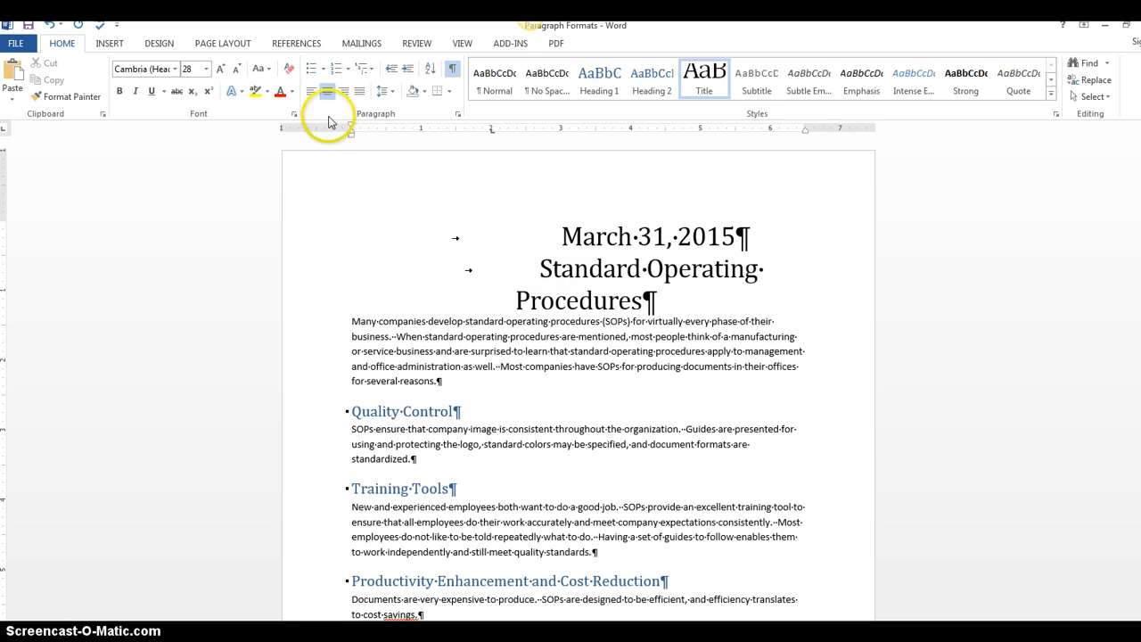
pyautogui.click(312, 93)
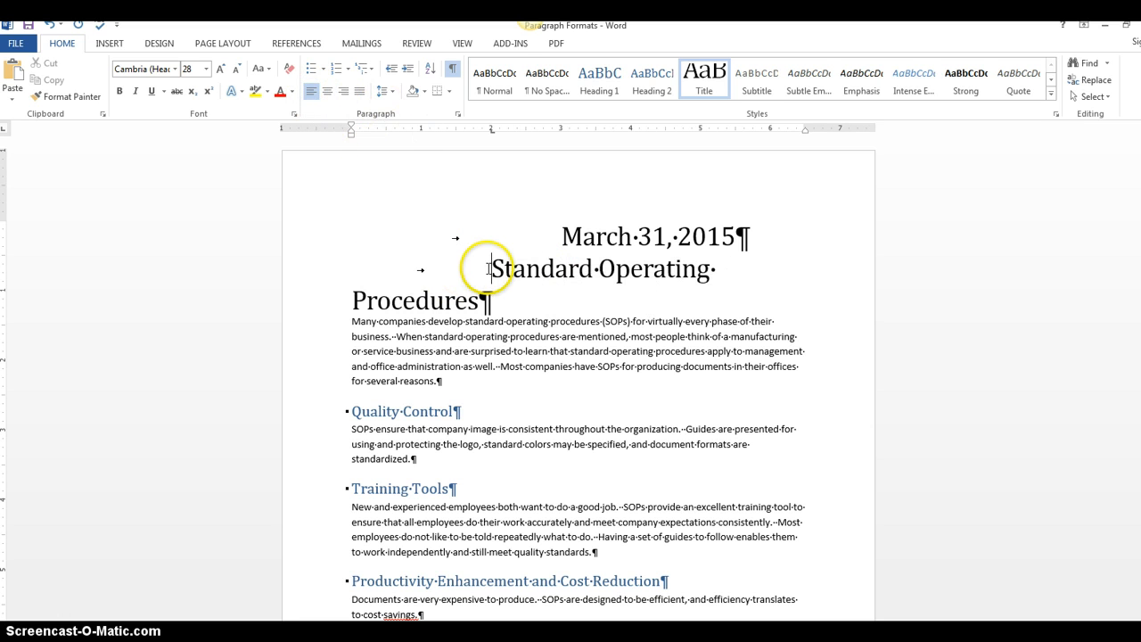
pyautogui.press('BackSpace')
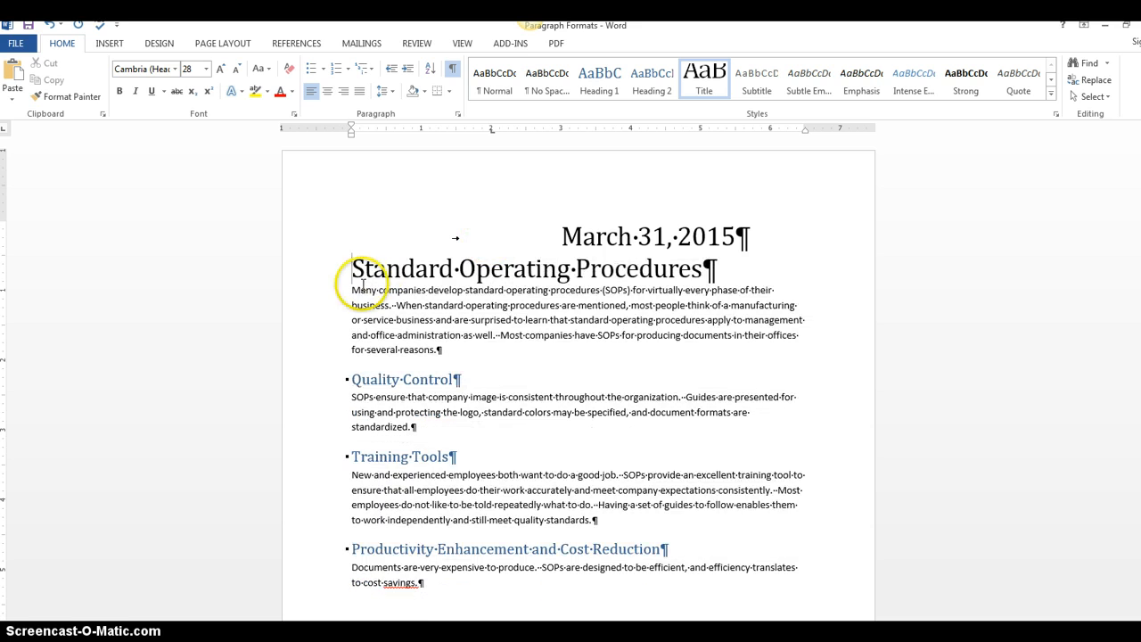
pyautogui.press('Tab')
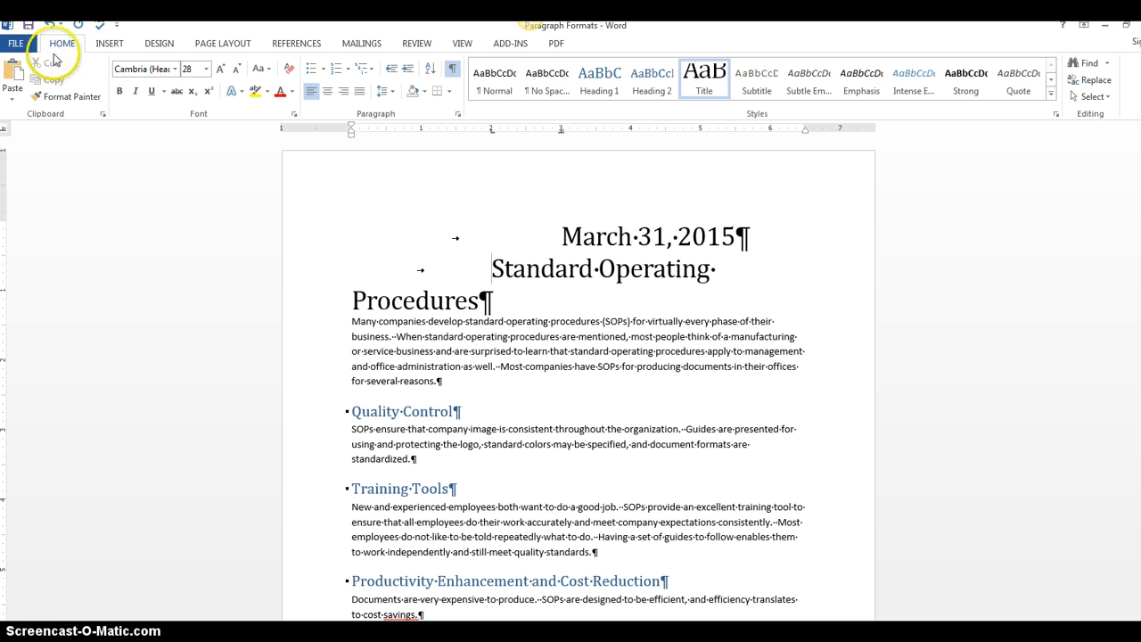
# Try a first-line indent on the paragraph below the title and remove it.
pyautogui.click(223, 45)
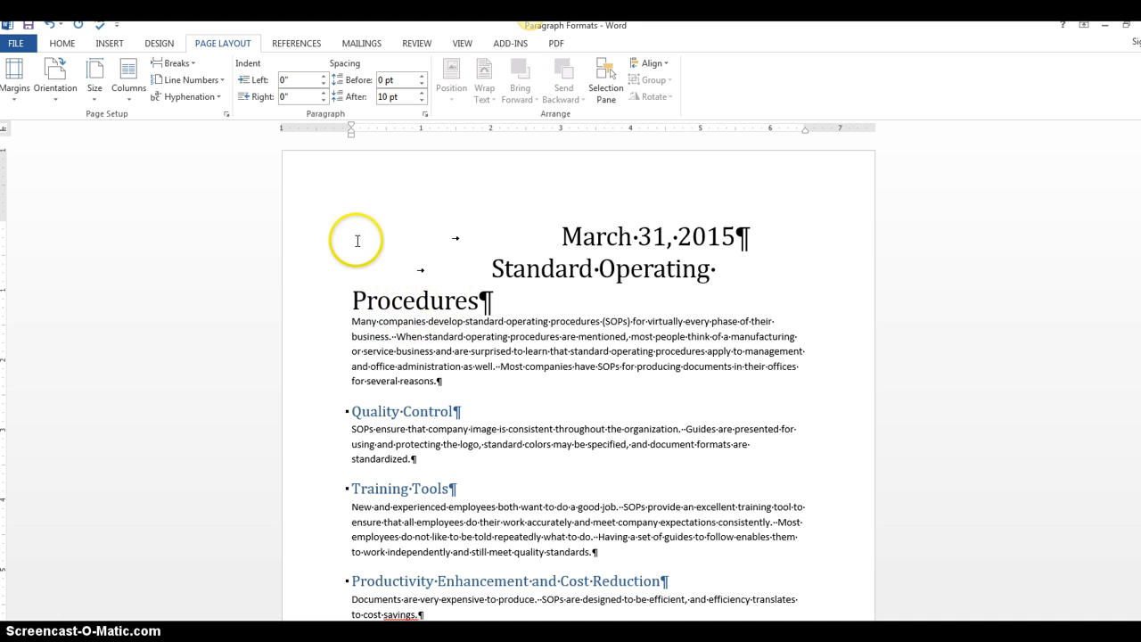
pyautogui.press('Tab')
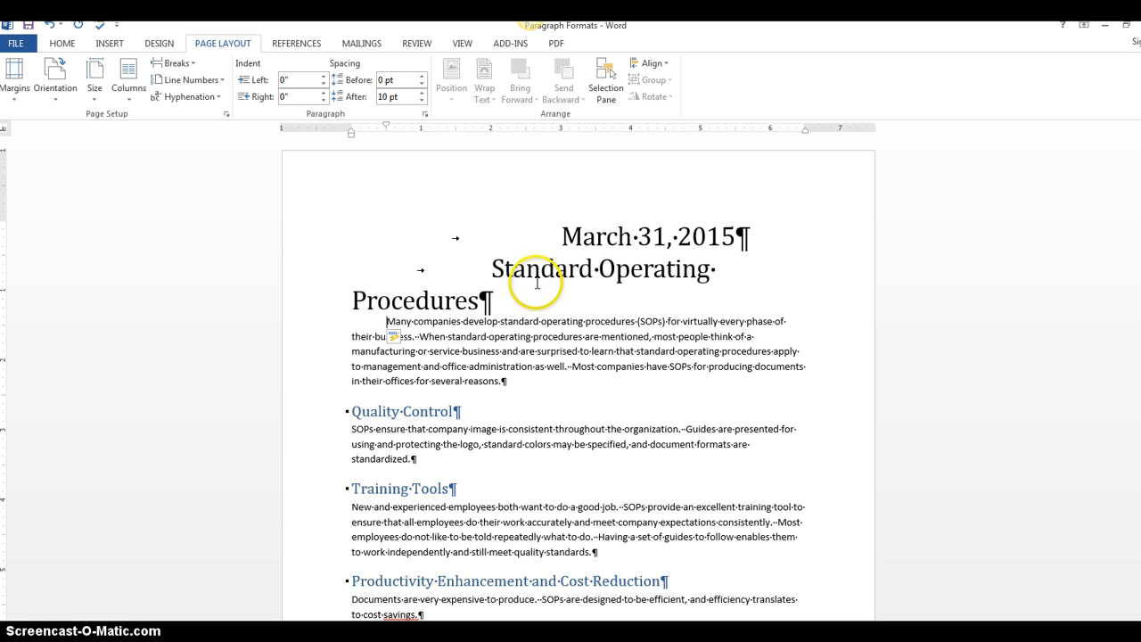
pyautogui.press('BackSpace')
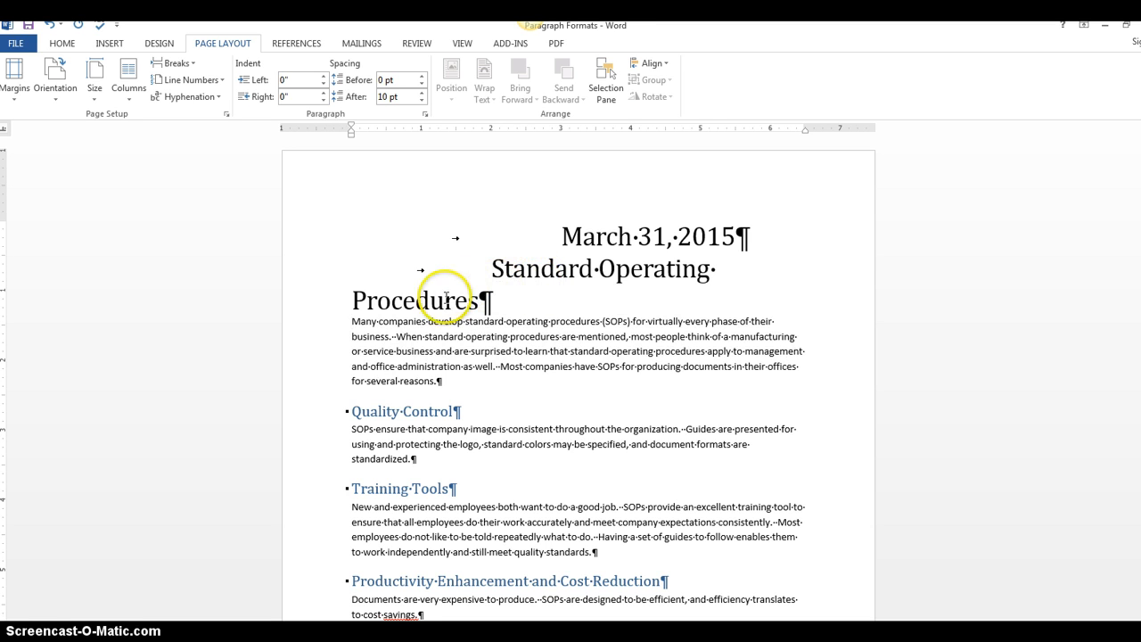
# Set both the left and right indents of the paragraph below the title to 0.5 inch.
pyautogui.moveTo(348, 322); pyautogui.dragTo(443, 379)
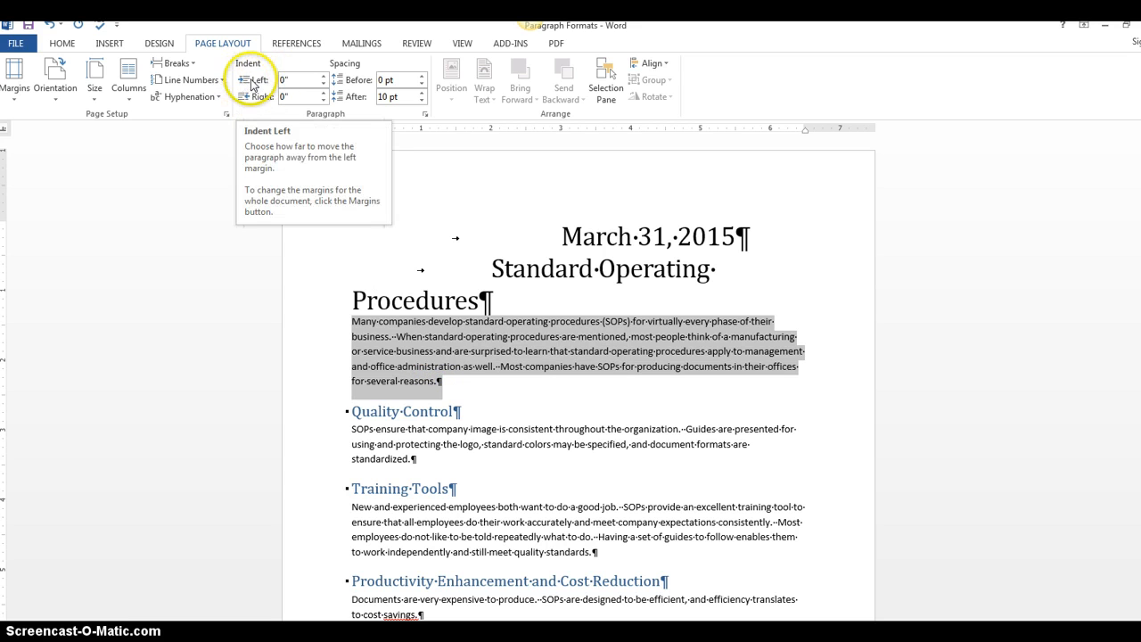
pyautogui.click(324, 77)
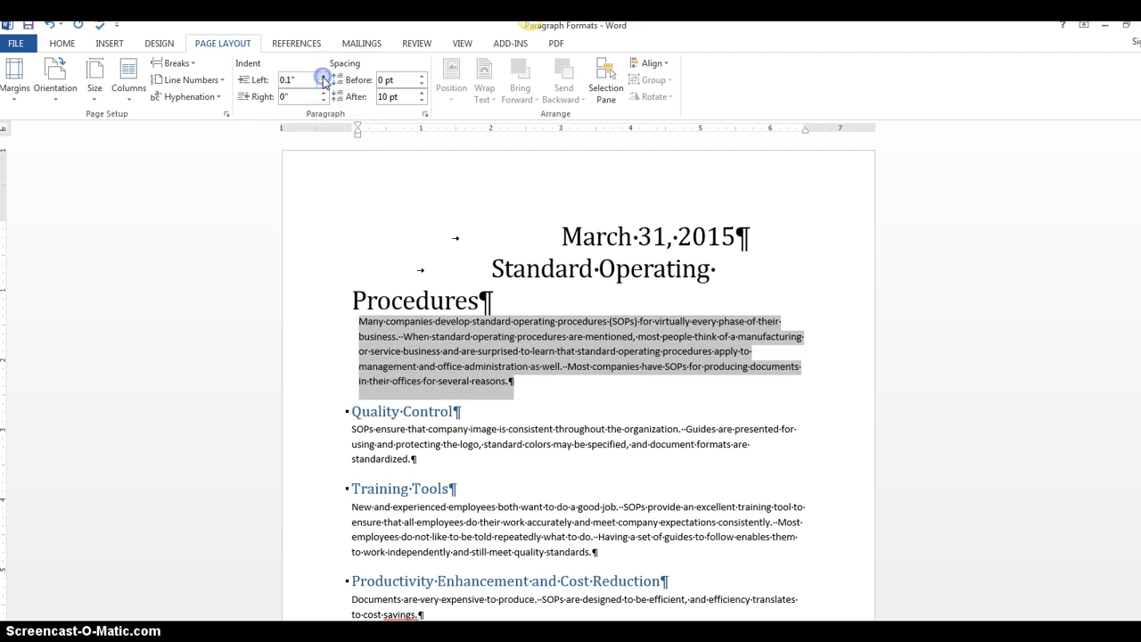
pyautogui.click(323, 77)
pyautogui.click(323, 76)
pyautogui.click(324, 77)
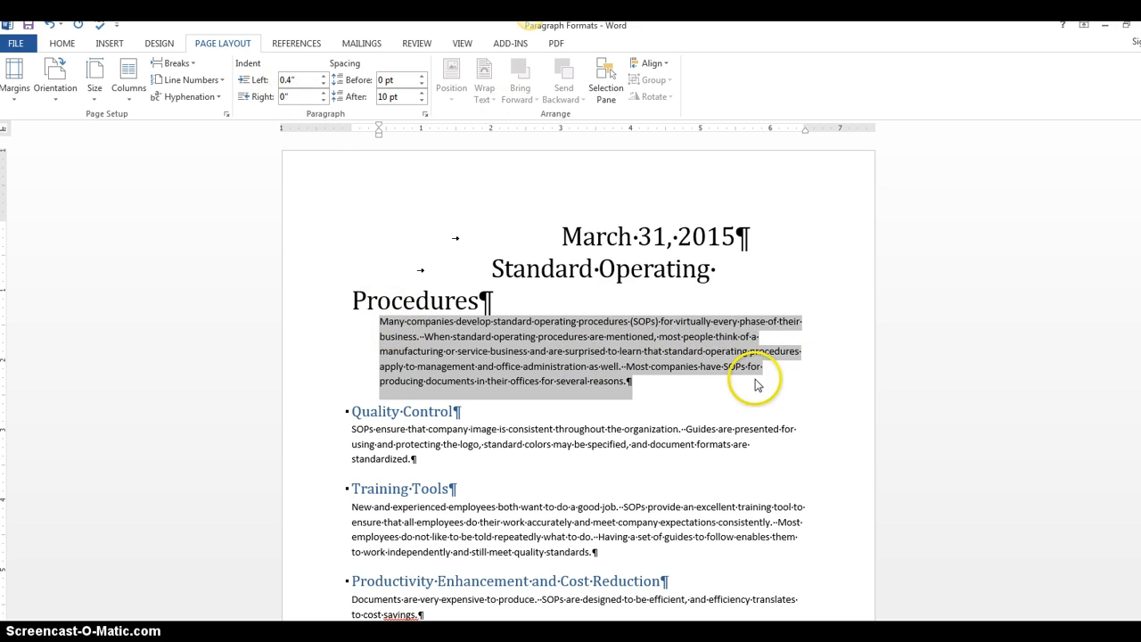
pyautogui.click(325, 93)
pyautogui.click(324, 93)
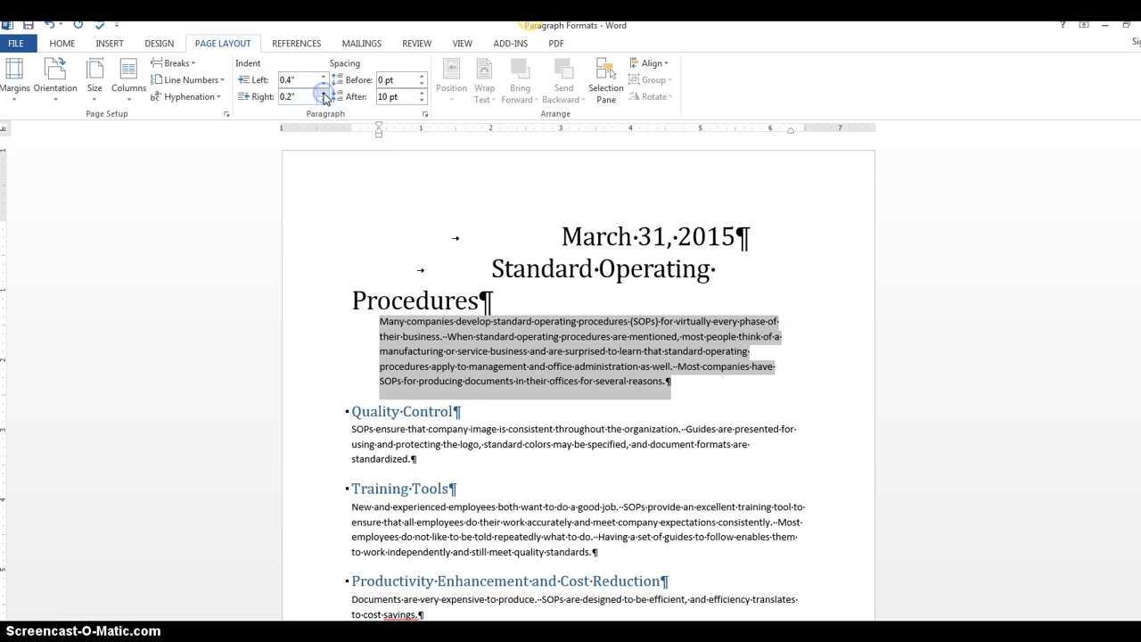
pyautogui.click(324, 93)
pyautogui.click(324, 93)
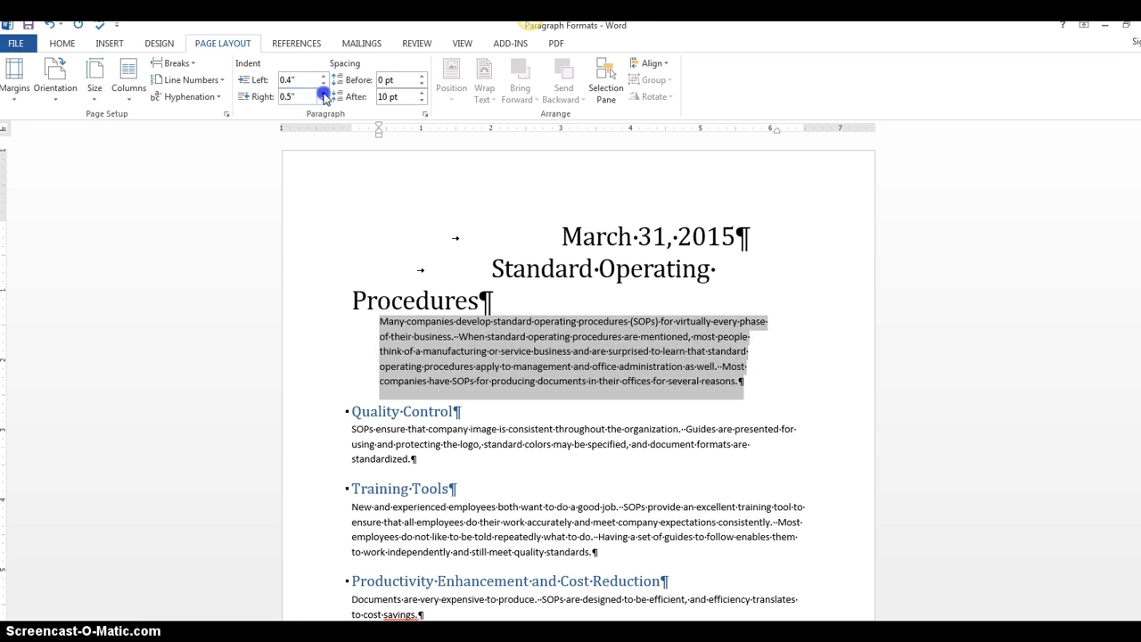
pyautogui.click(324, 76)
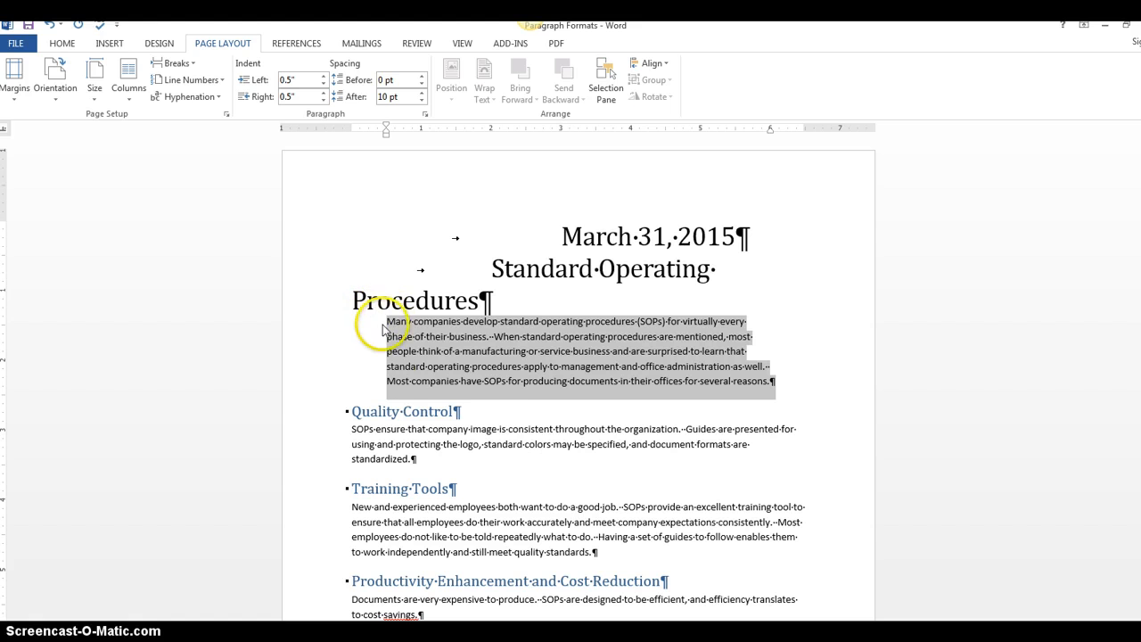
pyautogui.click(781, 350)
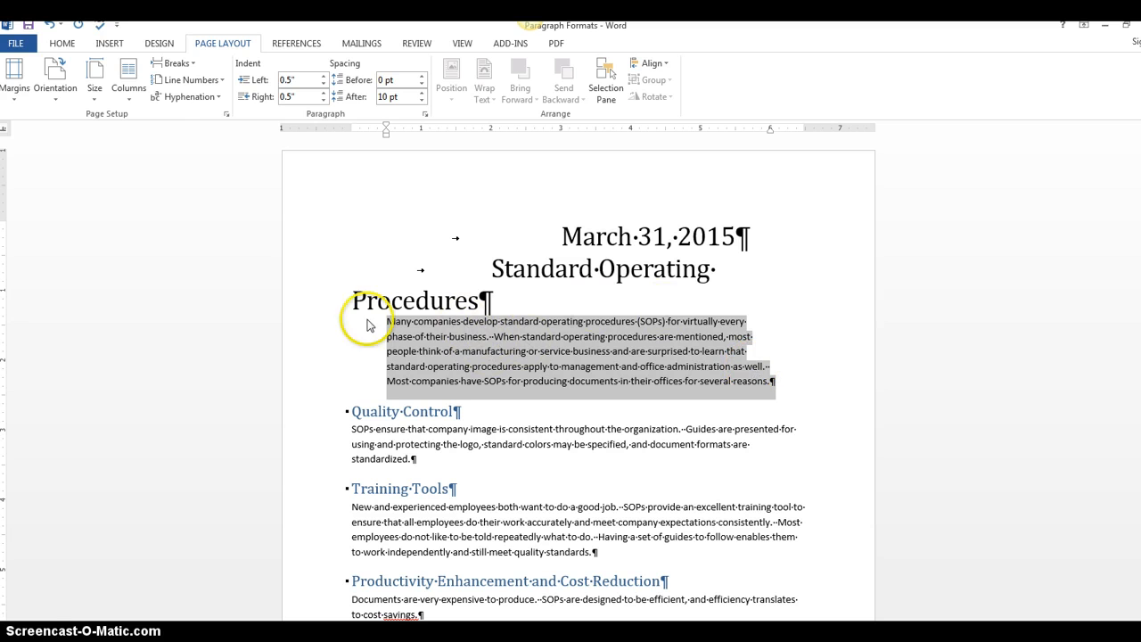
# Undo the last several indent changes on the paragraph below the title.
pyautogui.click(50, 26)
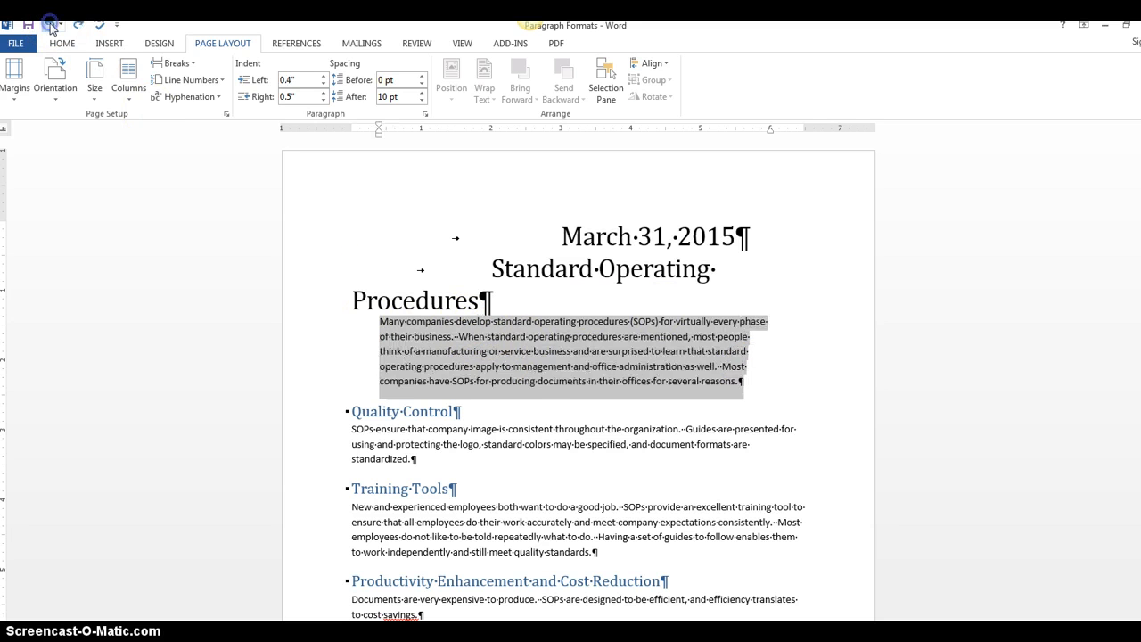
pyautogui.click(51, 26)
pyautogui.click(51, 26)
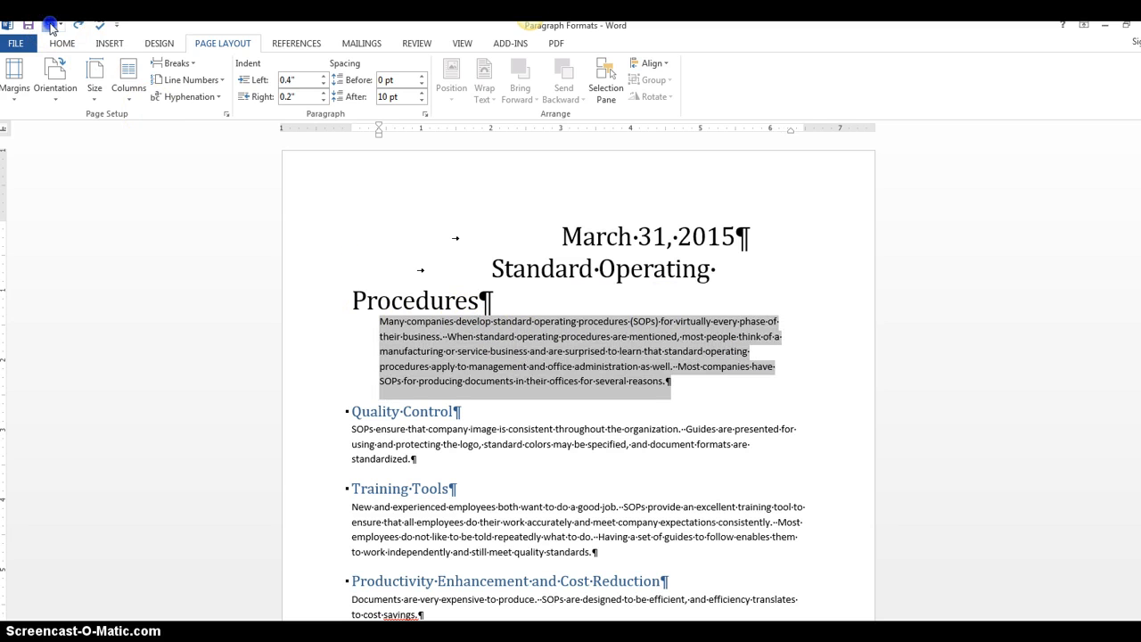
pyautogui.click(51, 26)
pyautogui.click(50, 26)
pyautogui.click(50, 26)
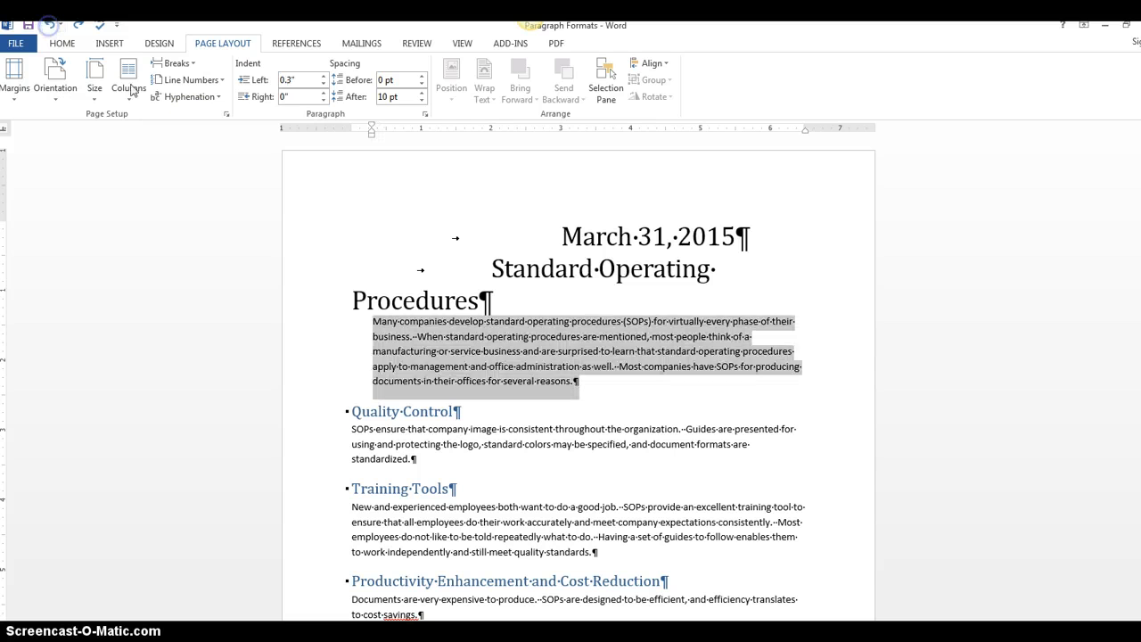
pyautogui.click(51, 25)
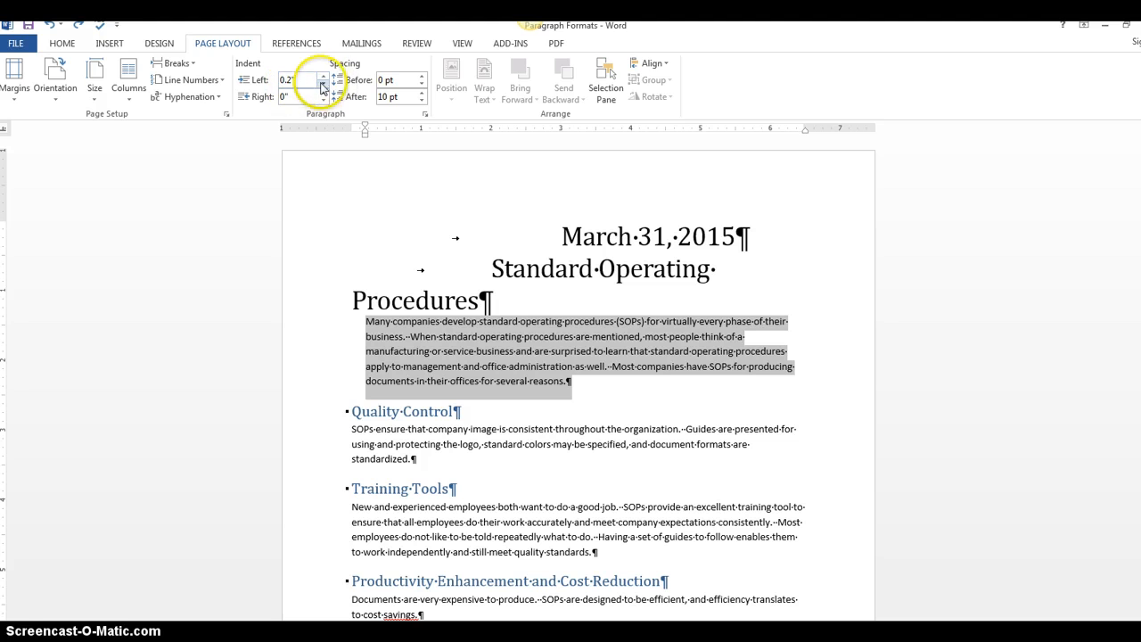
# Set the left indent of the paragraph below the title to 0.
pyautogui.doubleClick(285, 80)
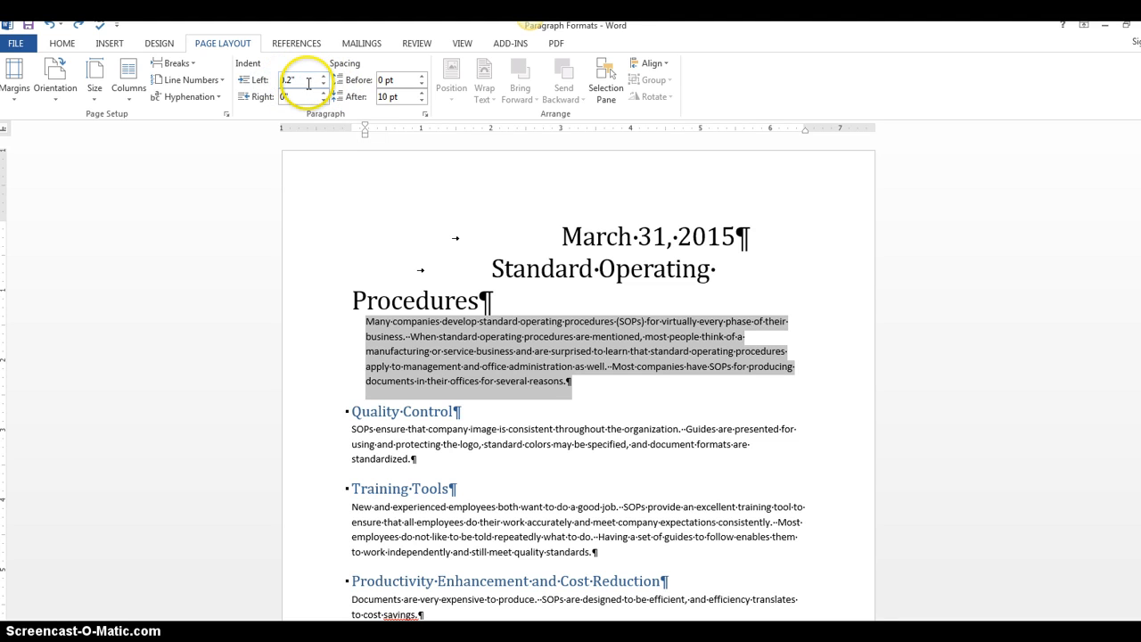
pyautogui.moveTo(308, 84); pyautogui.dragTo(285, 79)
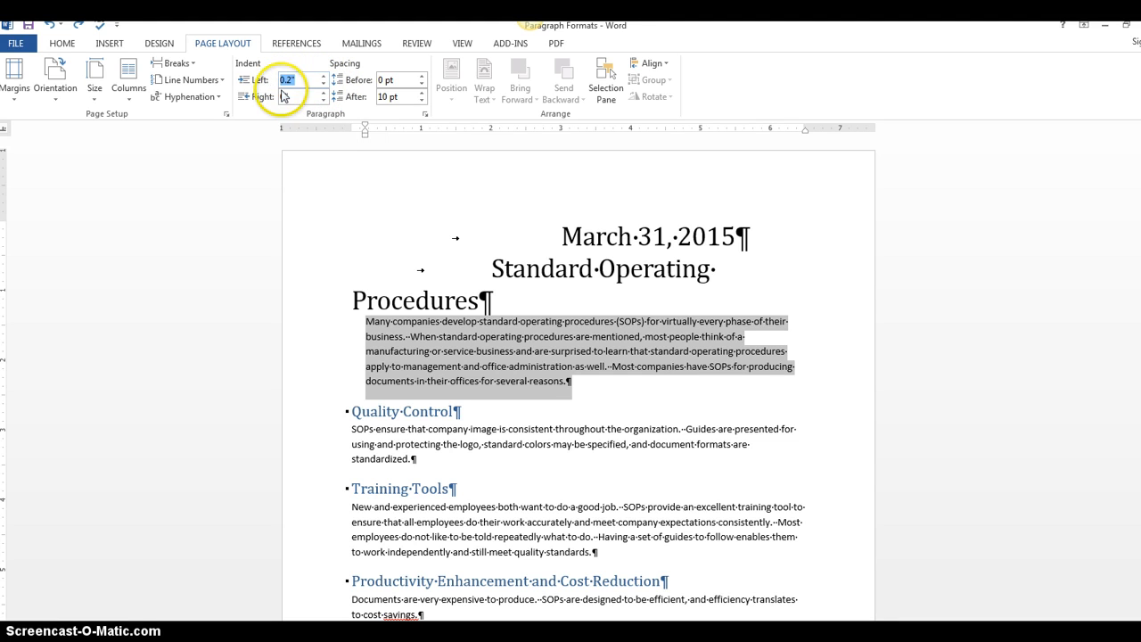
pyautogui.write('0')
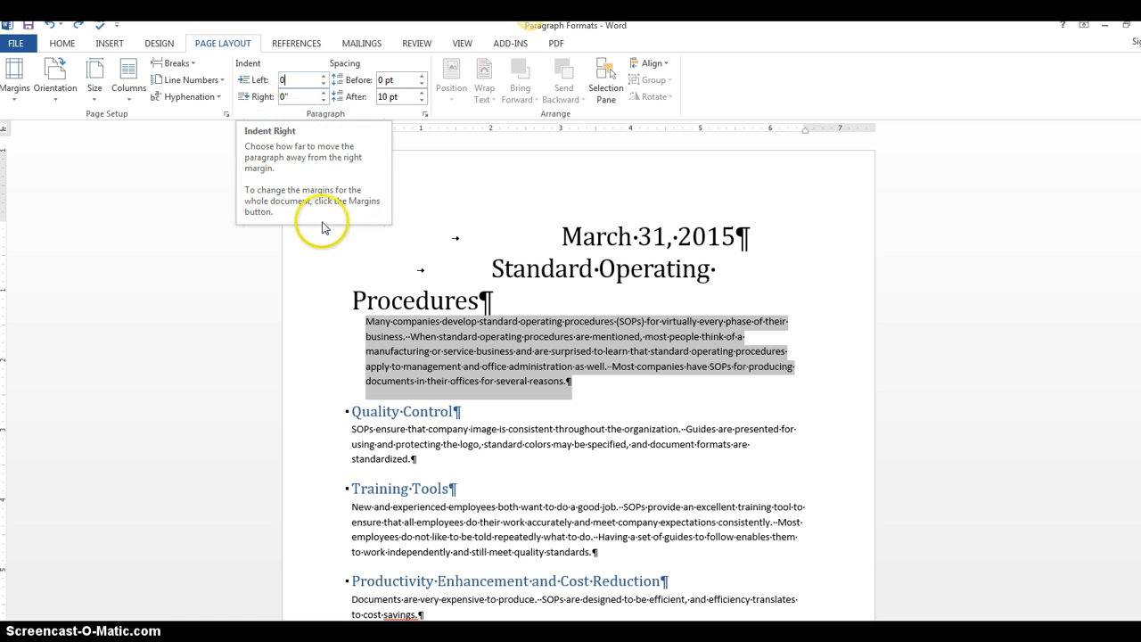
pyautogui.press('Return')
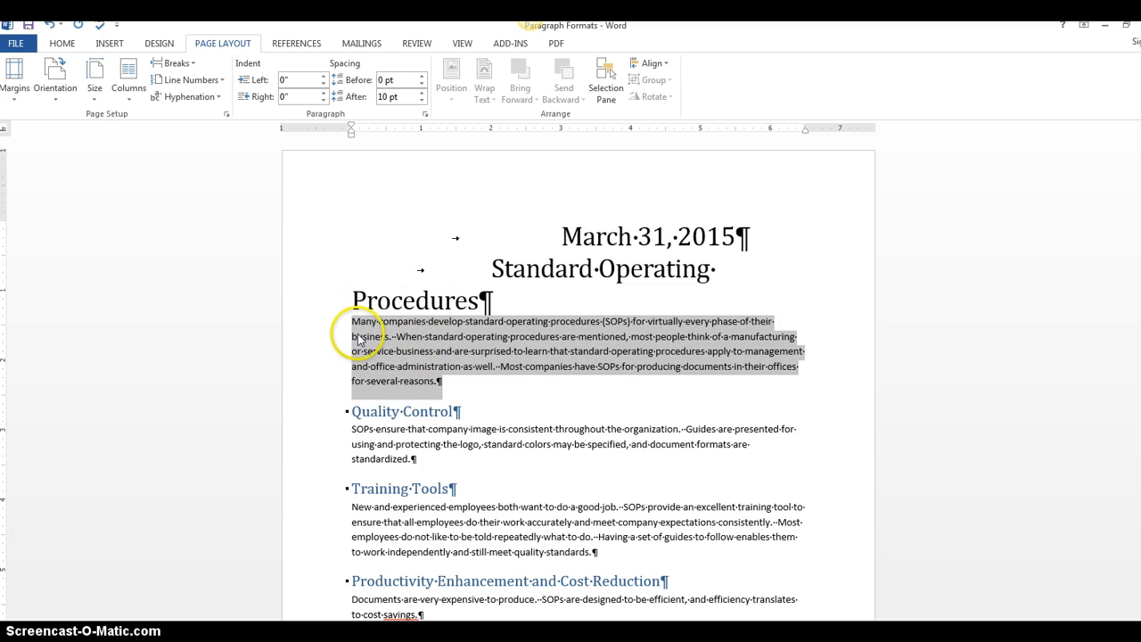
# Use the ruler's indent markers to indent the paragraph below the title 0.5 inch from both the left and right margins.
pyautogui.click(351, 129)
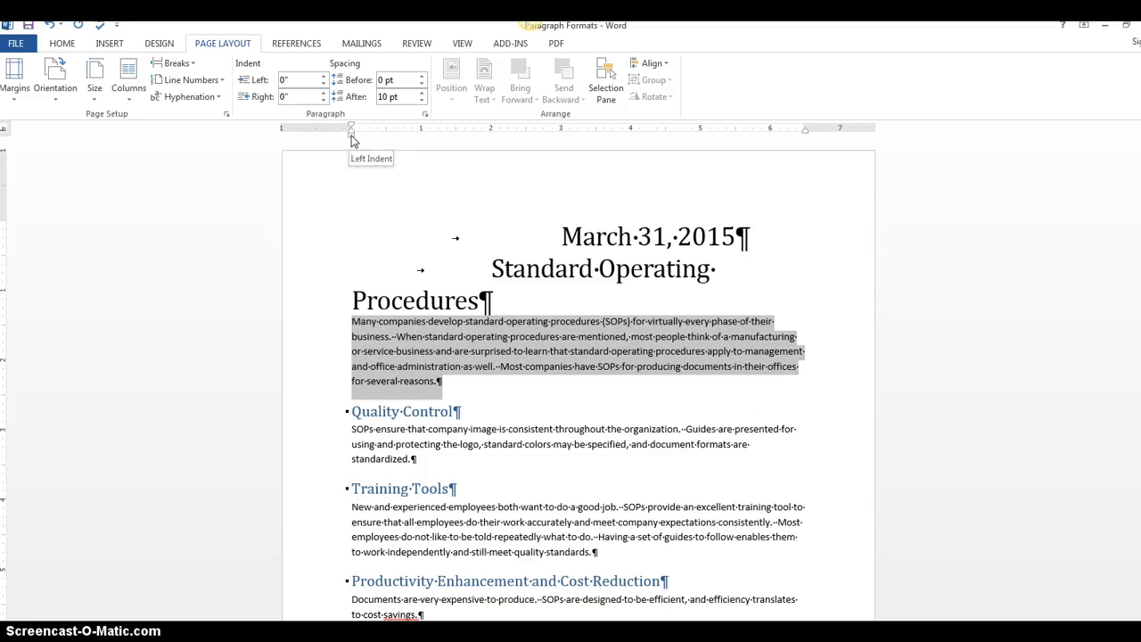
pyautogui.moveTo(352, 139); pyautogui.dragTo(385, 138)
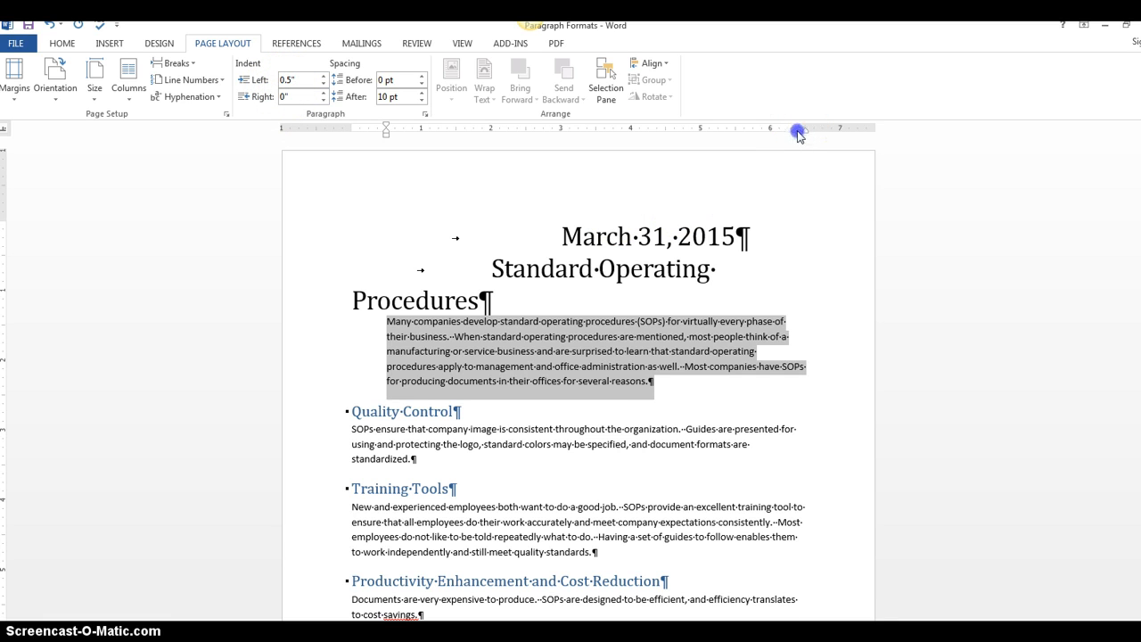
pyautogui.moveTo(798, 130); pyautogui.dragTo(771, 130)
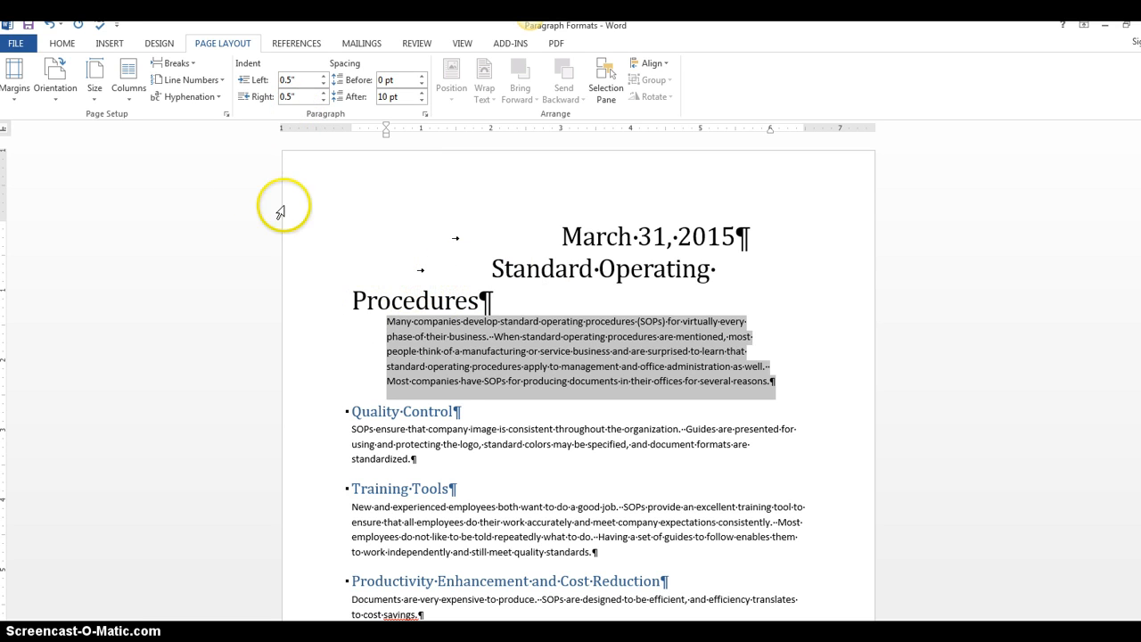
# Review the available paragraph formatting, page margin and orientation choices, the ruler display option, and the paragraph indent settings.
pyautogui.click(63, 44)
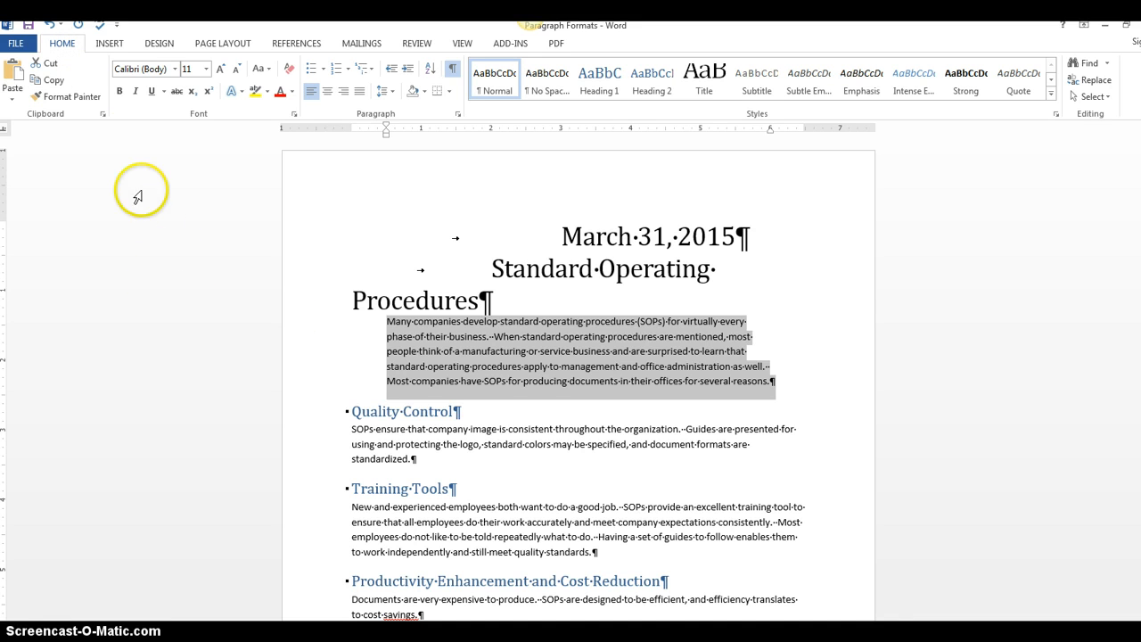
pyautogui.click(225, 44)
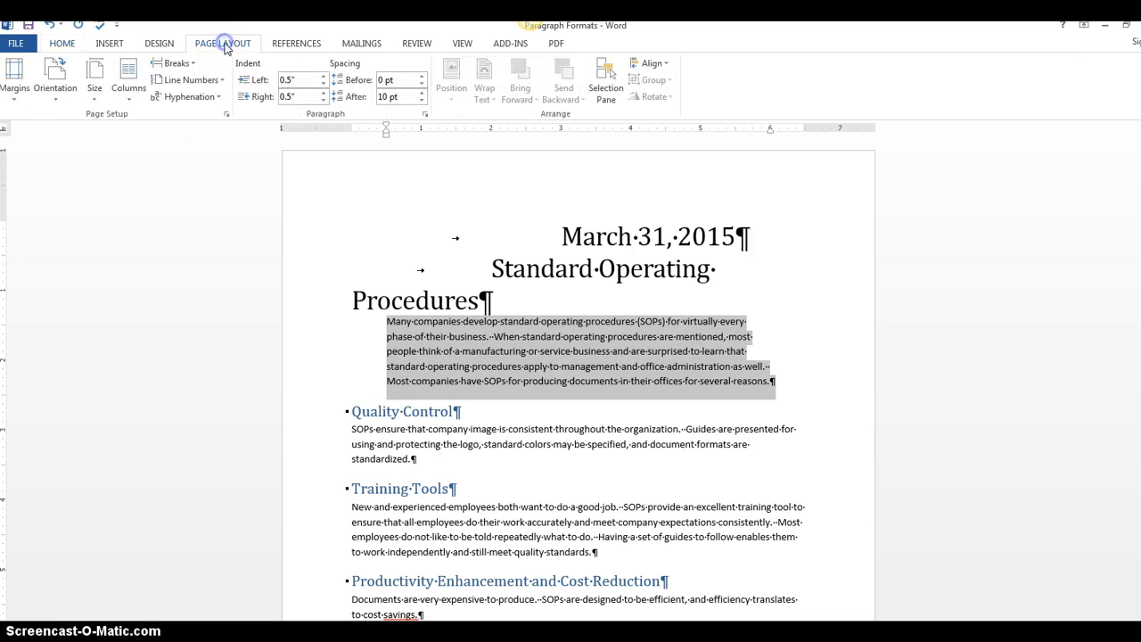
pyautogui.click(13, 99)
pyautogui.click(12, 99)
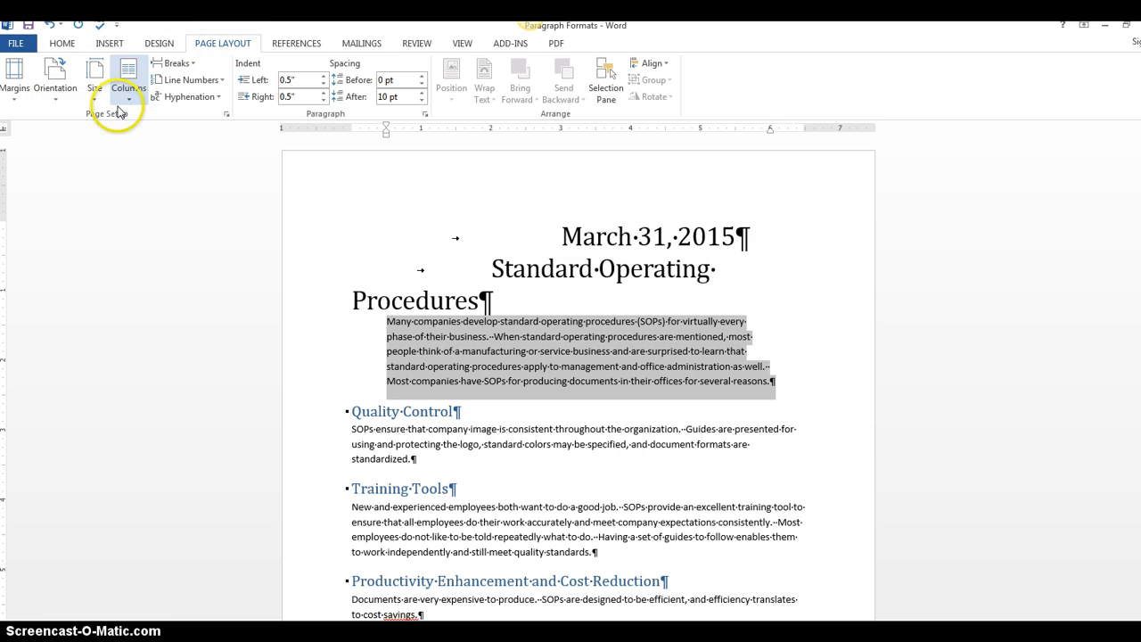
pyautogui.click(54, 99)
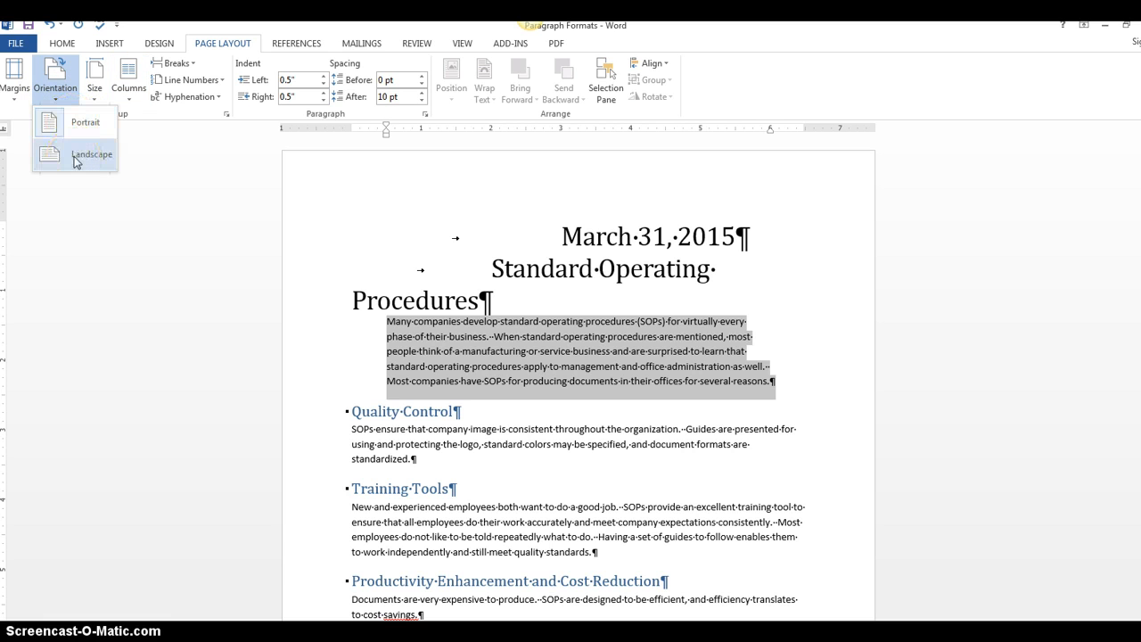
pyautogui.click(384, 170)
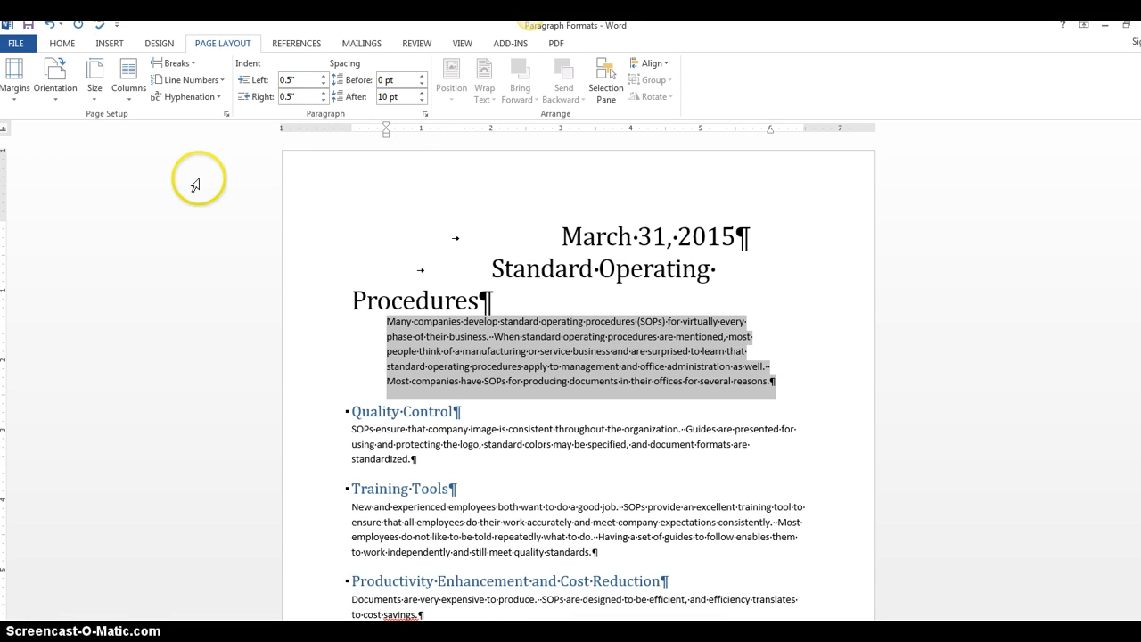
pyautogui.click(462, 43)
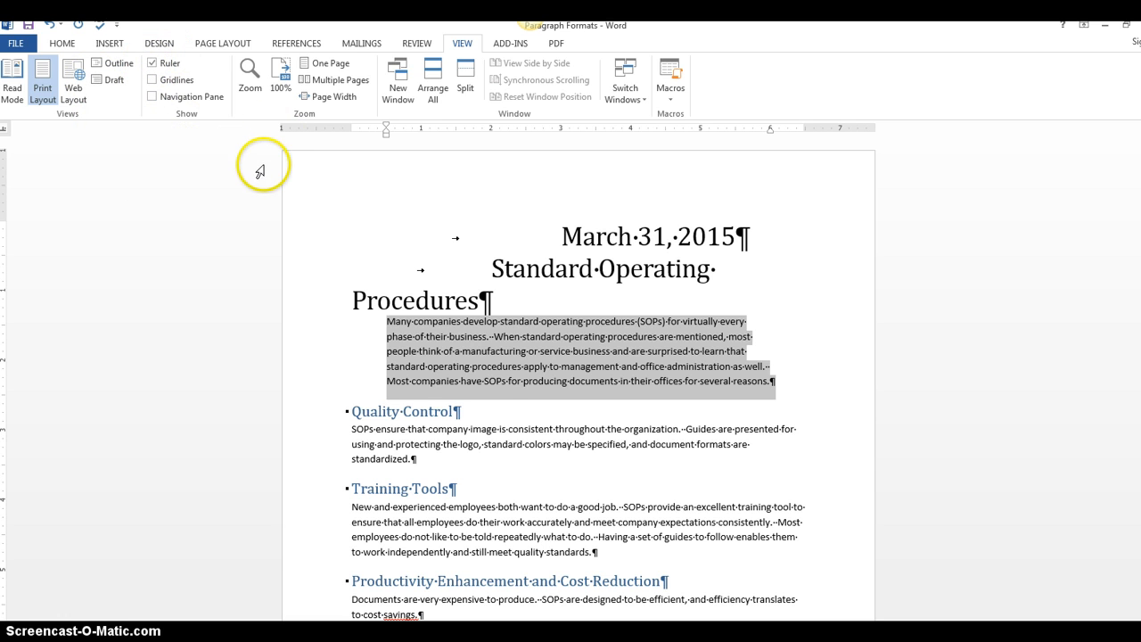
pyautogui.click(225, 45)
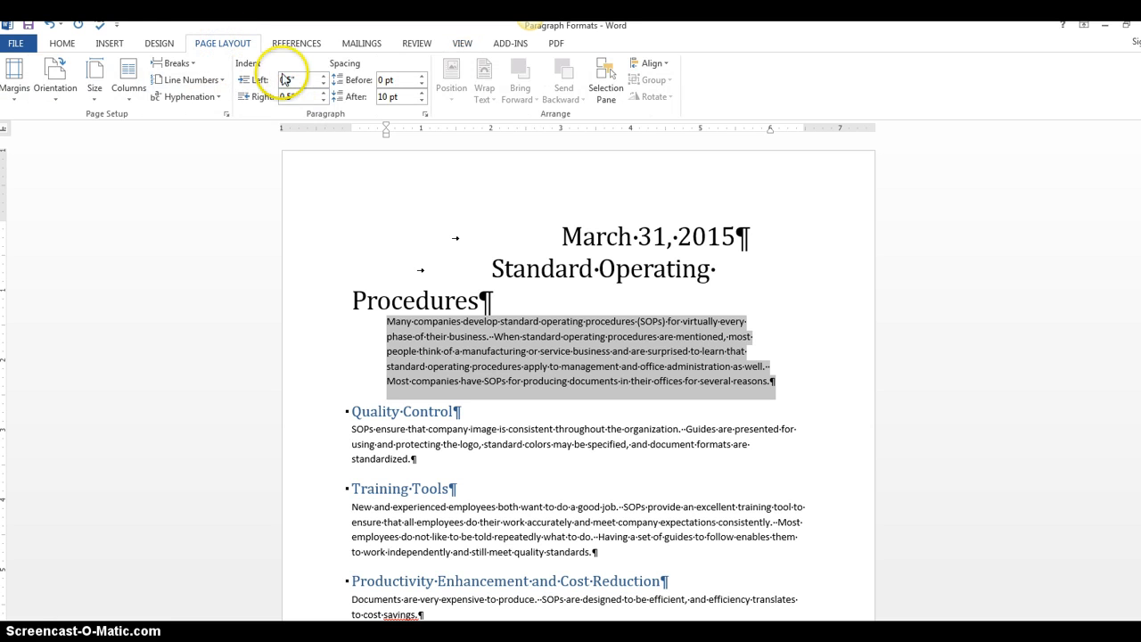